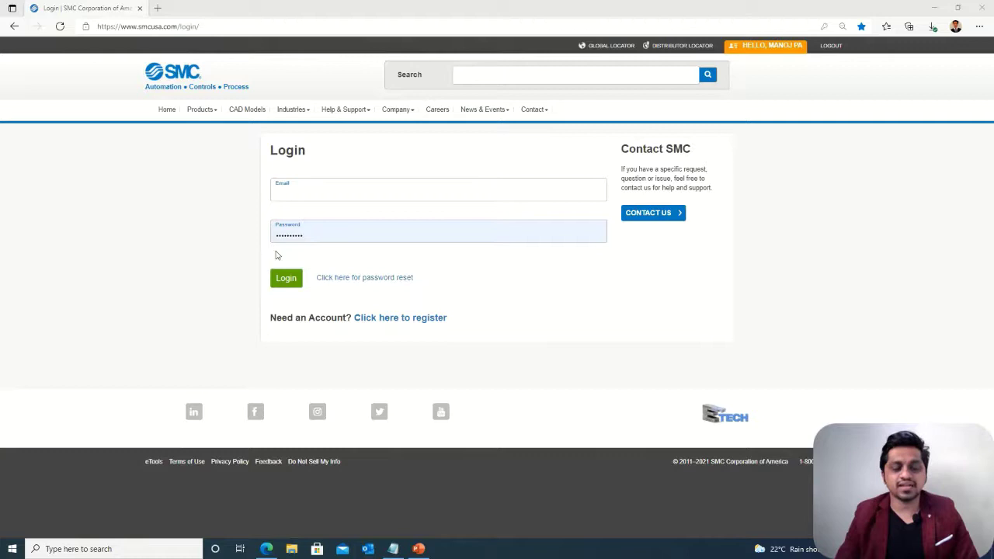
# Step: Open the new-account registration form, review its required fields, and return to the login page
pyautogui.click(399, 318)
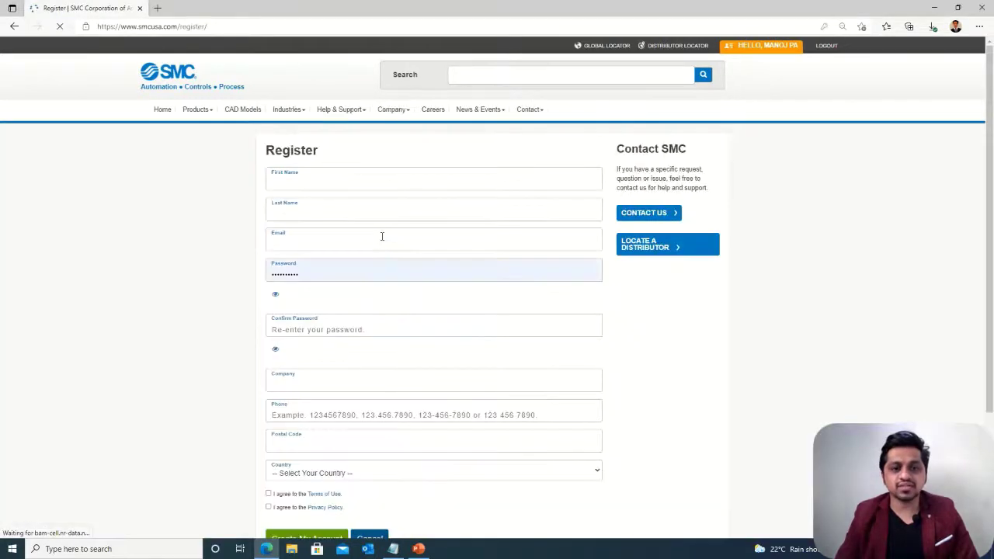
pyautogui.scroll(-2, 314, 264)
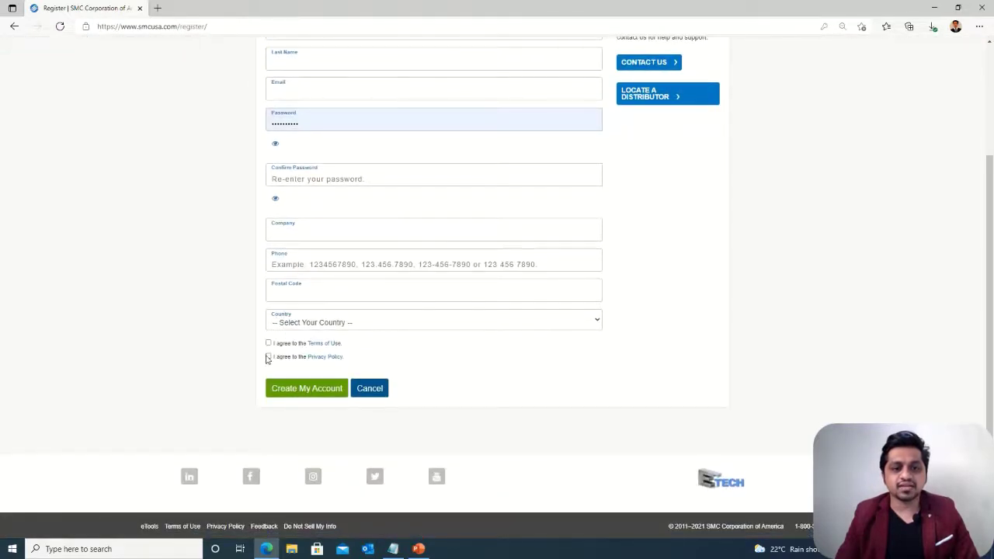
pyautogui.scroll(2, 264, 233)
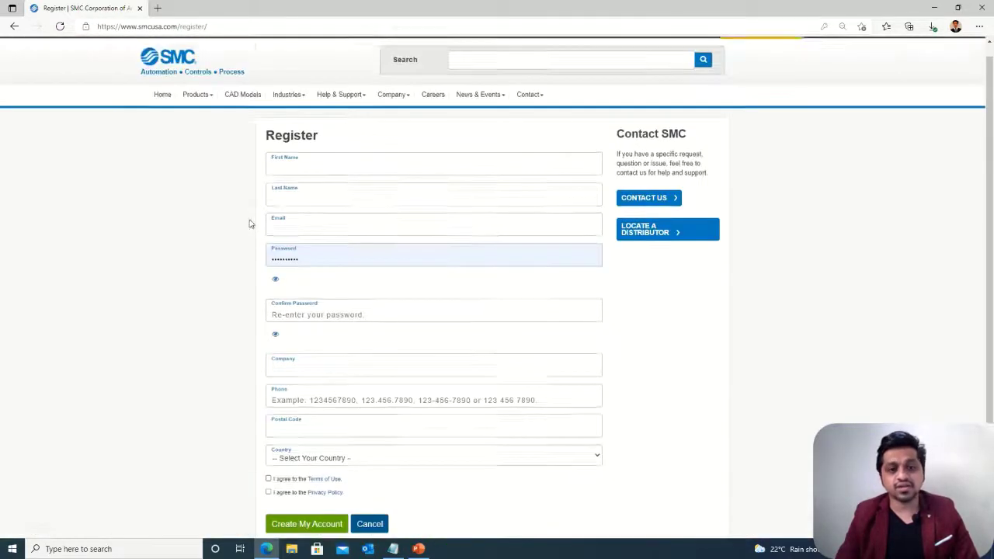
pyautogui.click(14, 25)
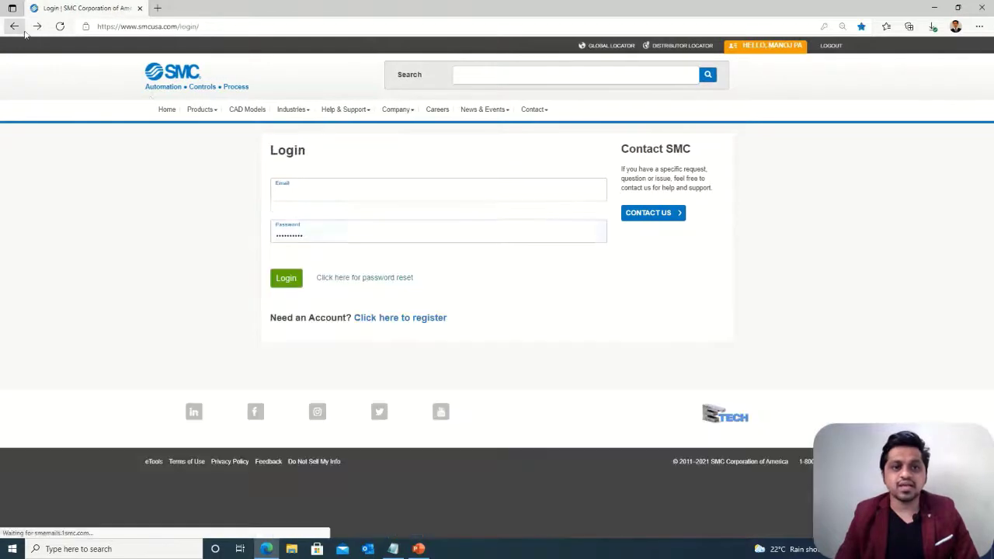
# Step: Log in to the SMC website with the saved account e-mail and the account password
pyautogui.click(292, 193)
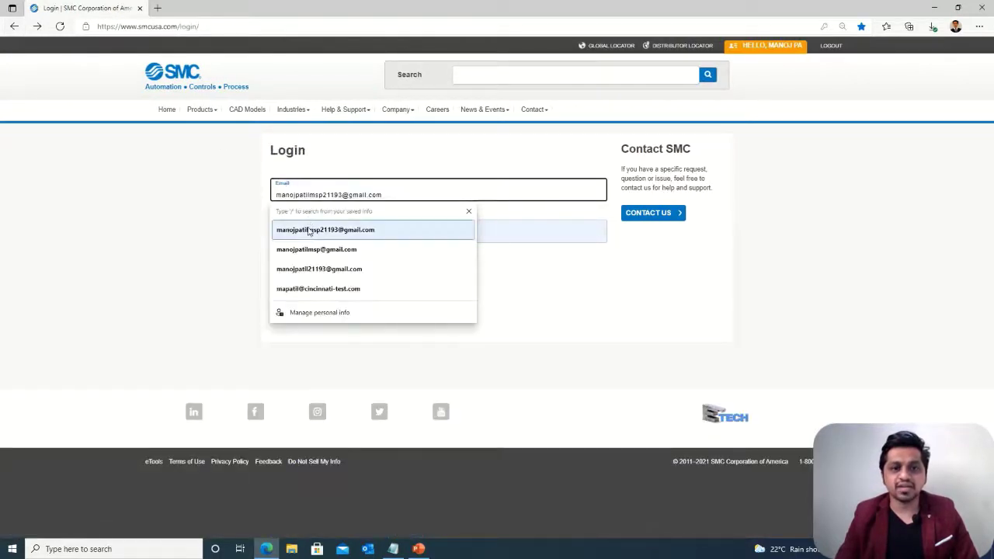
pyautogui.click(306, 228)
pyautogui.click(325, 233)
pyautogui.moveTo(327, 237); pyautogui.dragTo(267, 239)
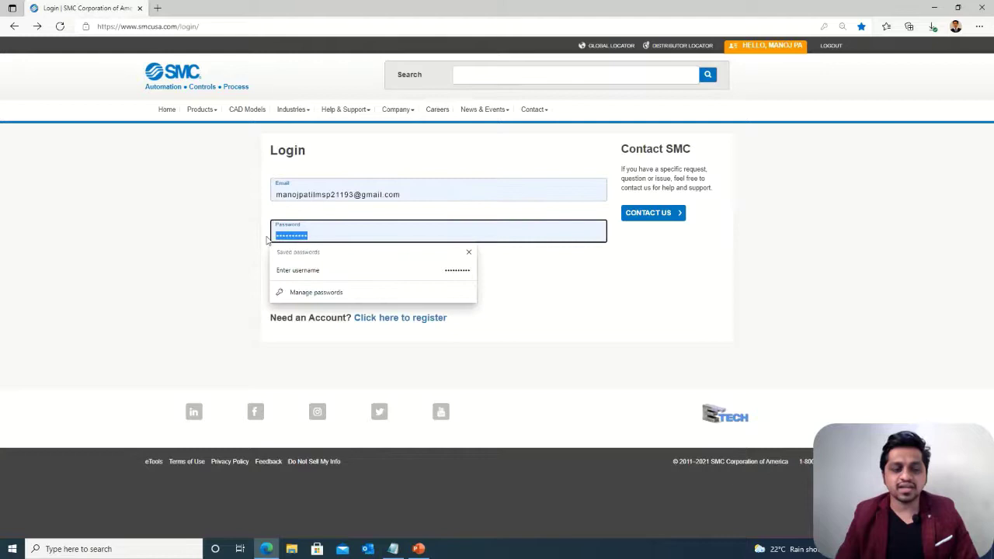
pyautogui.write('***')
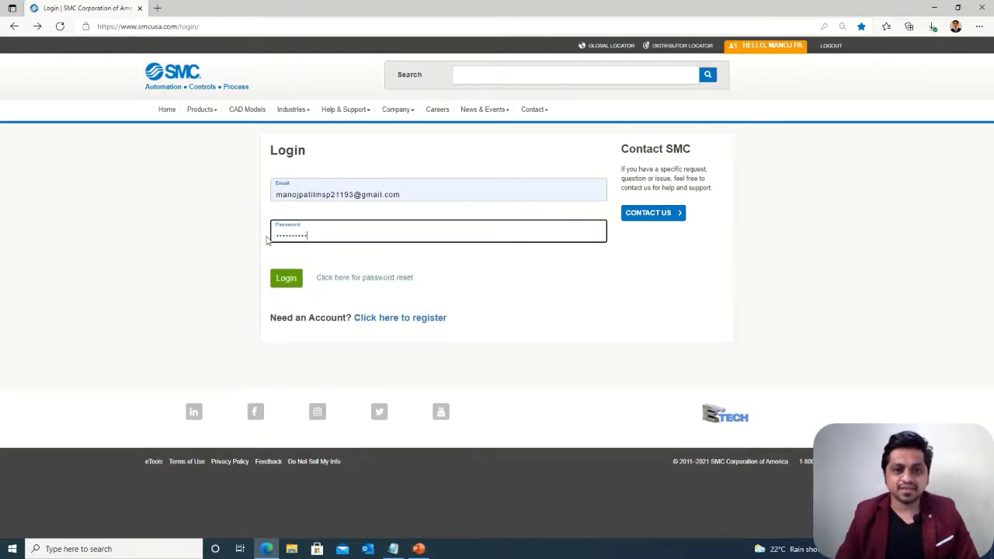
pyautogui.click(281, 278)
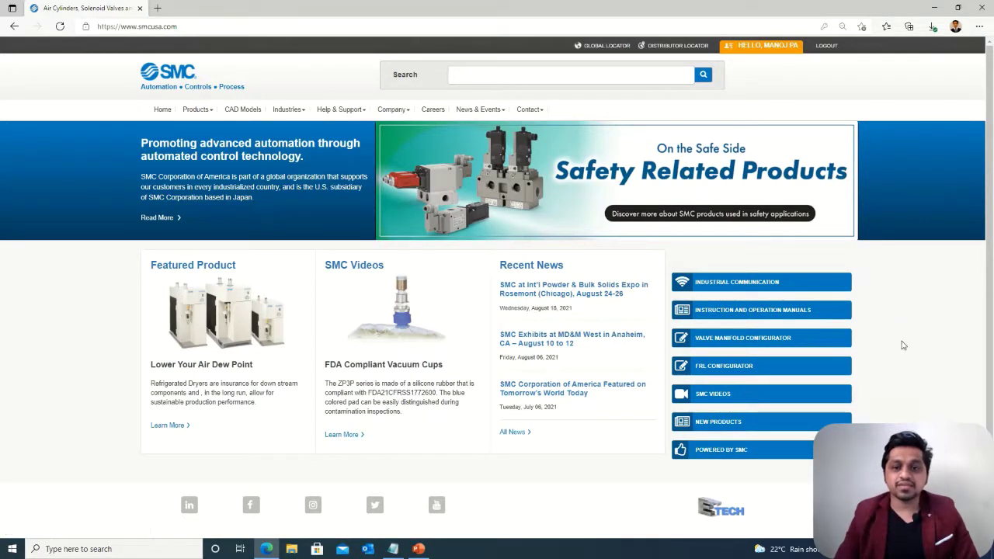
# Step: Review the compatible product families on the Industrial Communication page and return to the home page
pyautogui.click(733, 286)
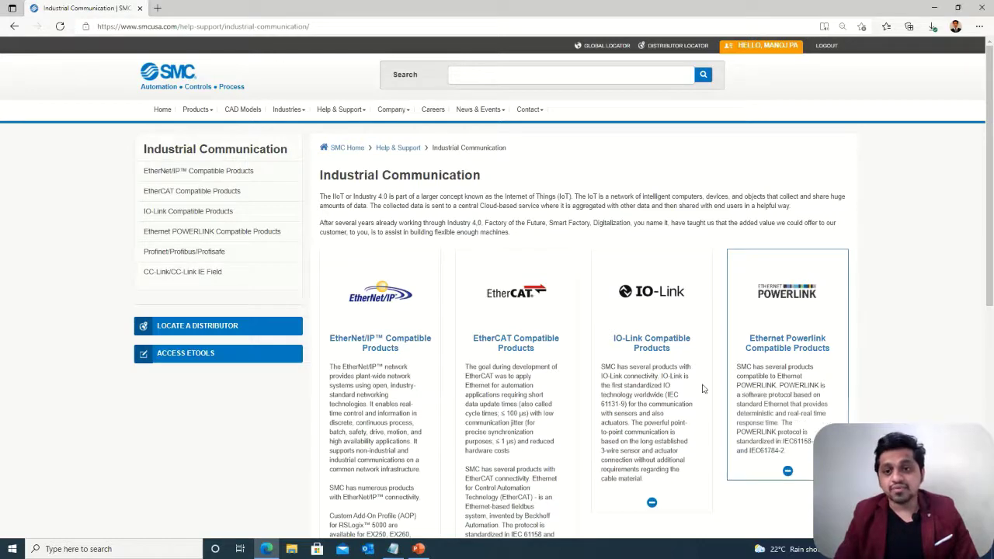
pyautogui.scroll(-1, 676, 365)
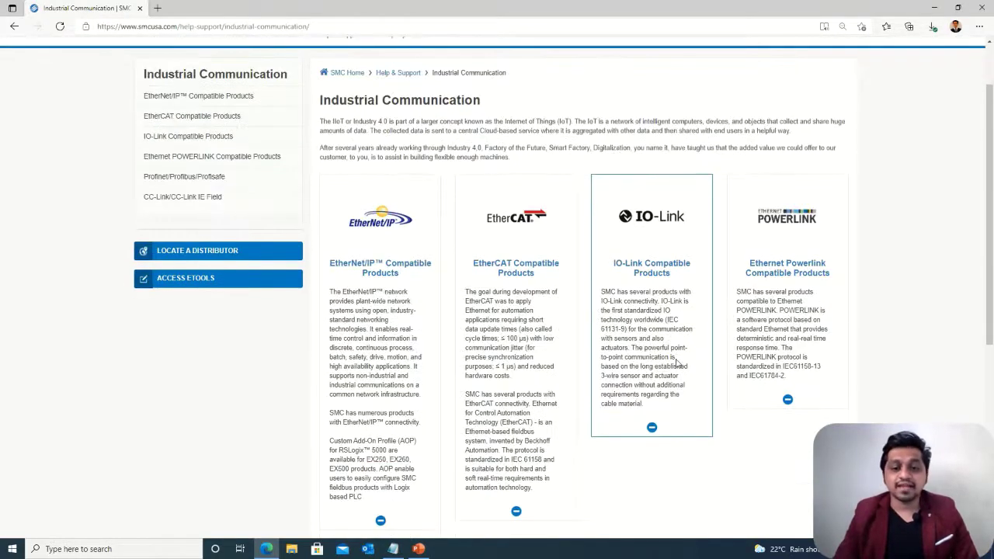
pyautogui.scroll(-3, 658, 275)
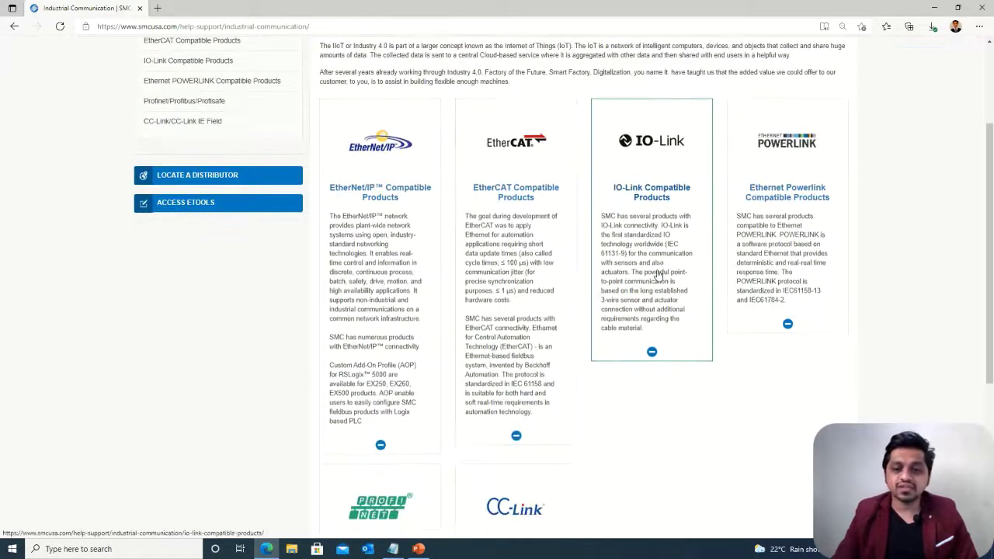
pyautogui.scroll(-1, 658, 275)
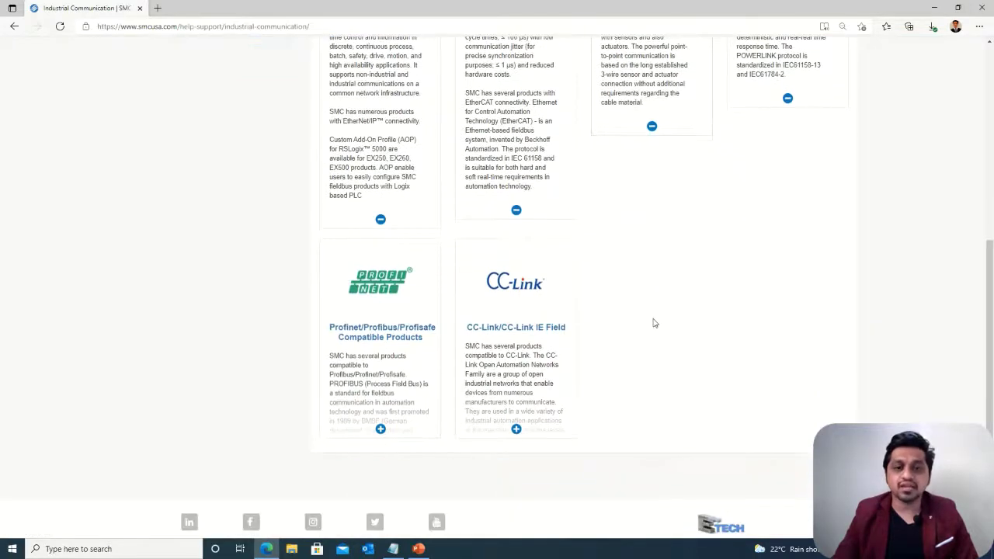
pyautogui.scroll(5, 597, 333)
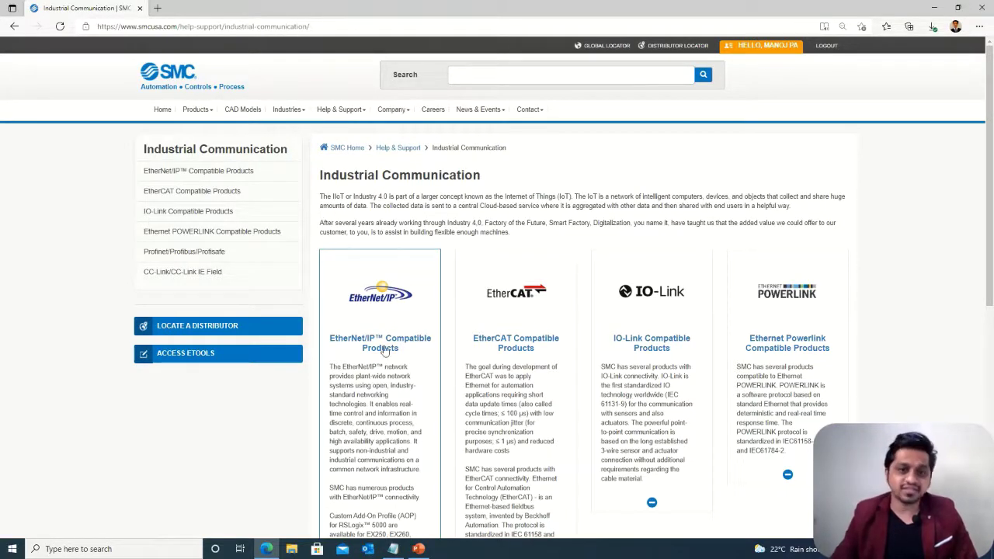
pyautogui.click(14, 27)
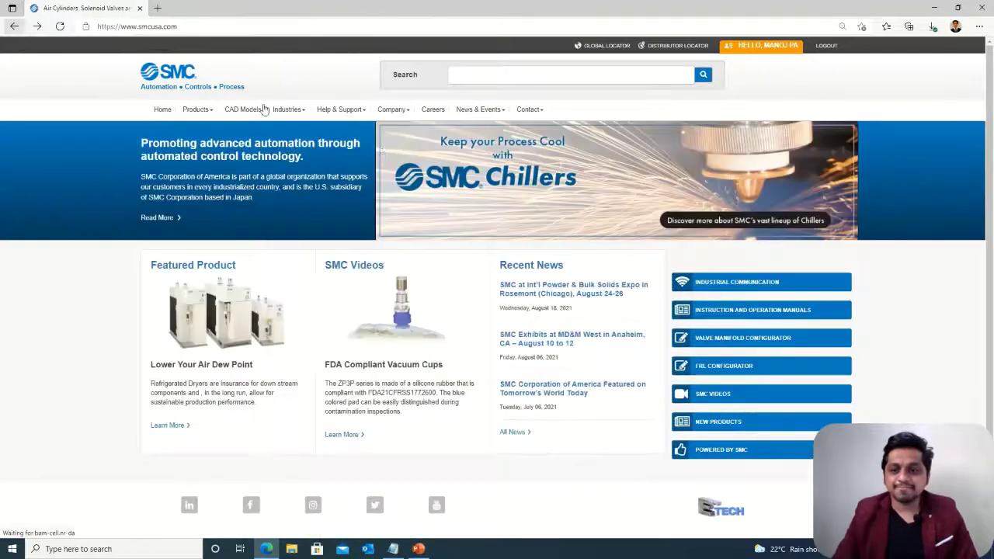
# Step: Open the Actuator Instruction Manuals from the Instruction and Operation Manuals section
pyautogui.click(716, 313)
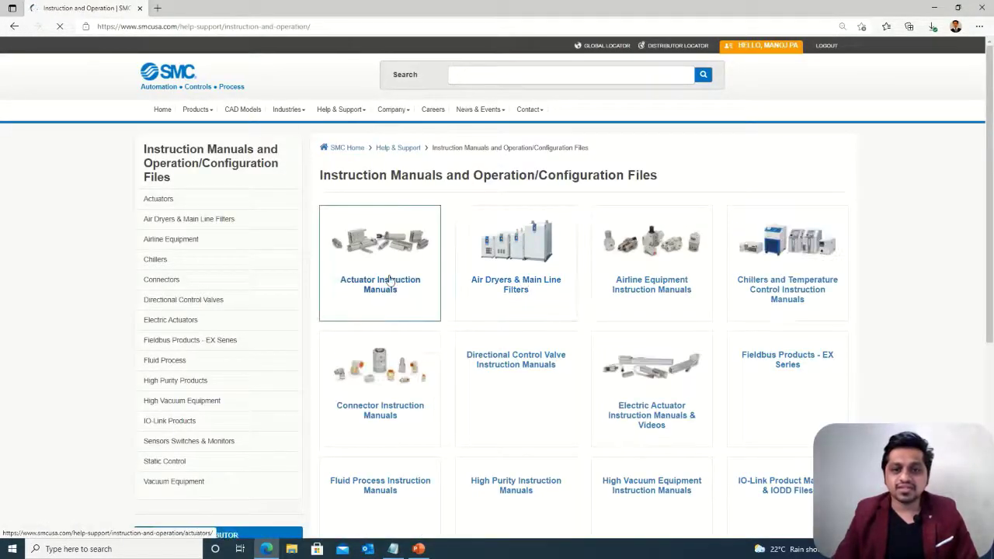
pyautogui.scroll(-1, 389, 280)
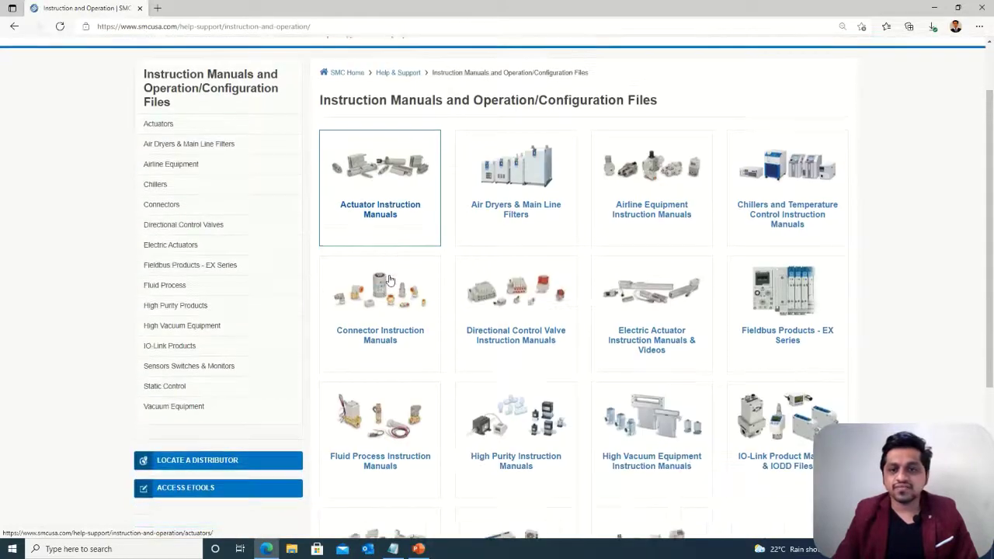
pyautogui.scroll(-1, 590, 276)
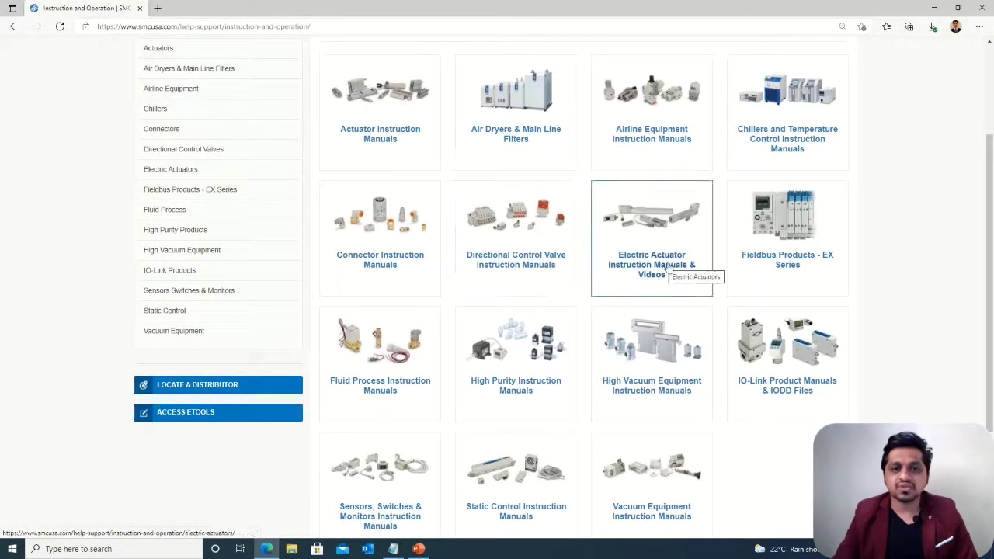
pyautogui.click(391, 141)
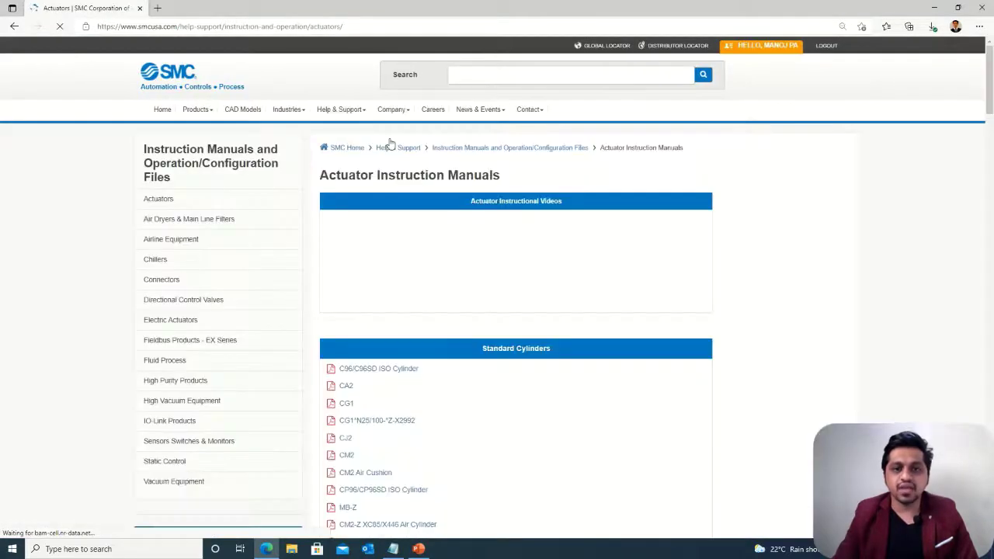
# Step: Examine the whole list of actuator manuals, from Standard Cylinders through to Valve Mounted Actuator, and return to its beginning
pyautogui.scroll(-1, 379, 230)
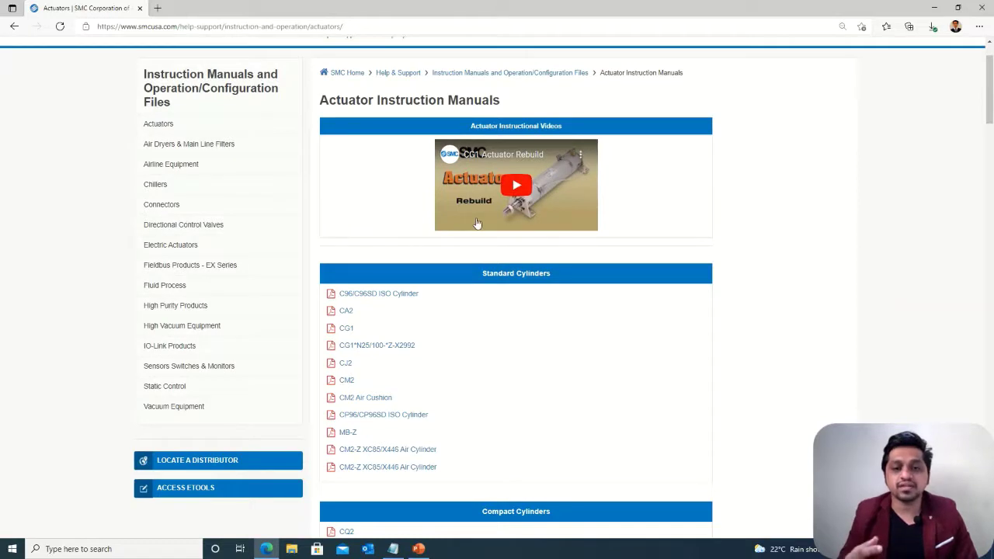
pyautogui.scroll(-1, 377, 206)
pyautogui.scroll(-1, 377, 206)
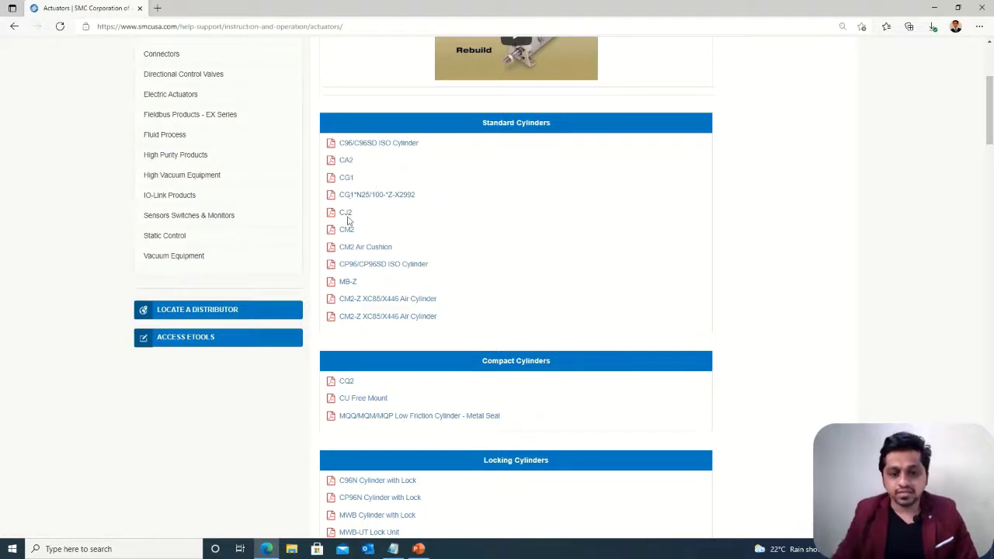
pyautogui.scroll(-4, 344, 321)
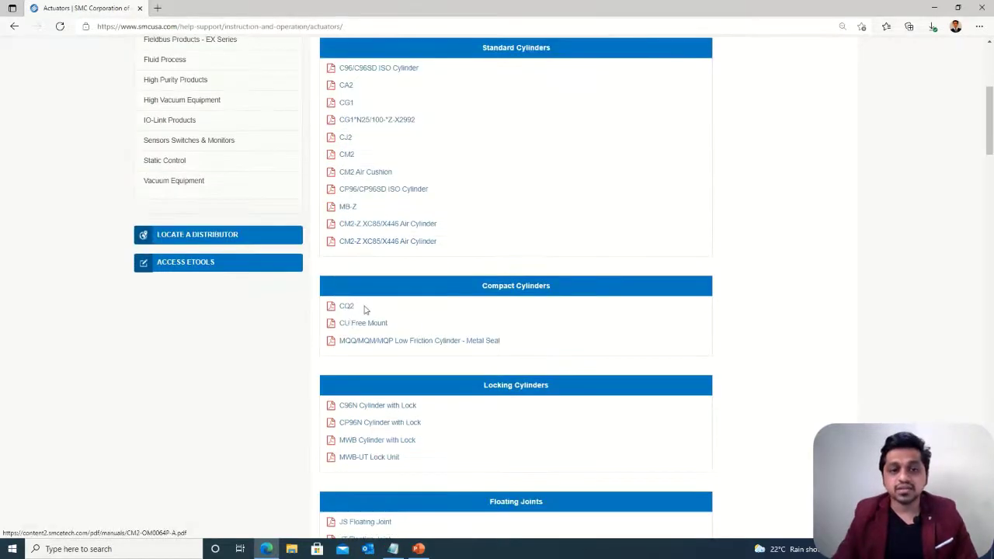
pyautogui.scroll(-1, 365, 309)
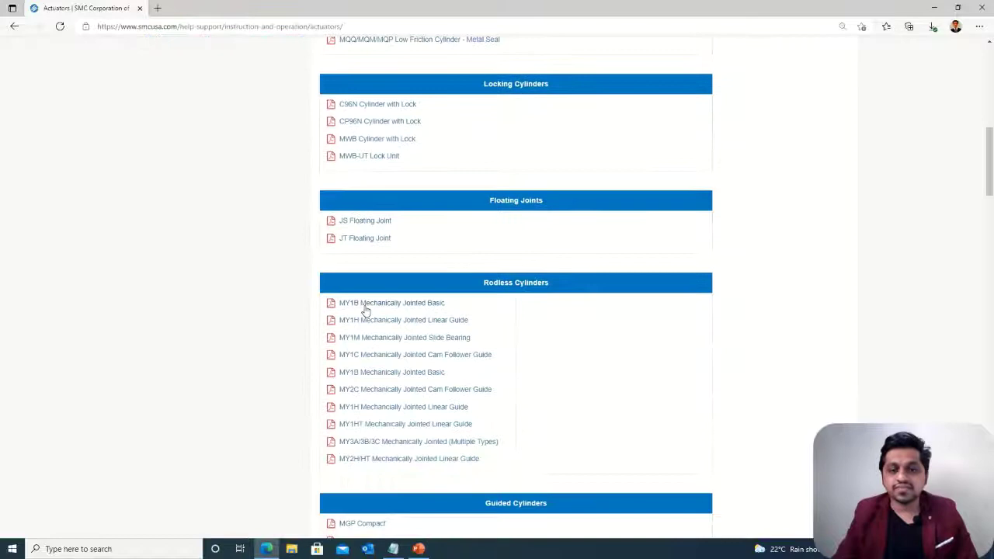
pyautogui.scroll(-2, 365, 309)
pyautogui.scroll(-7, 365, 309)
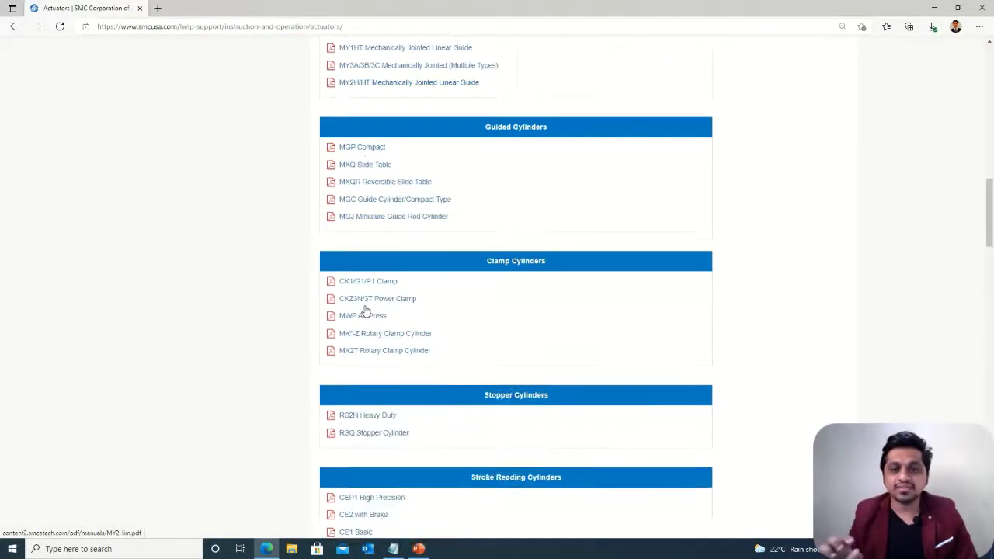
pyautogui.scroll(-8, 365, 309)
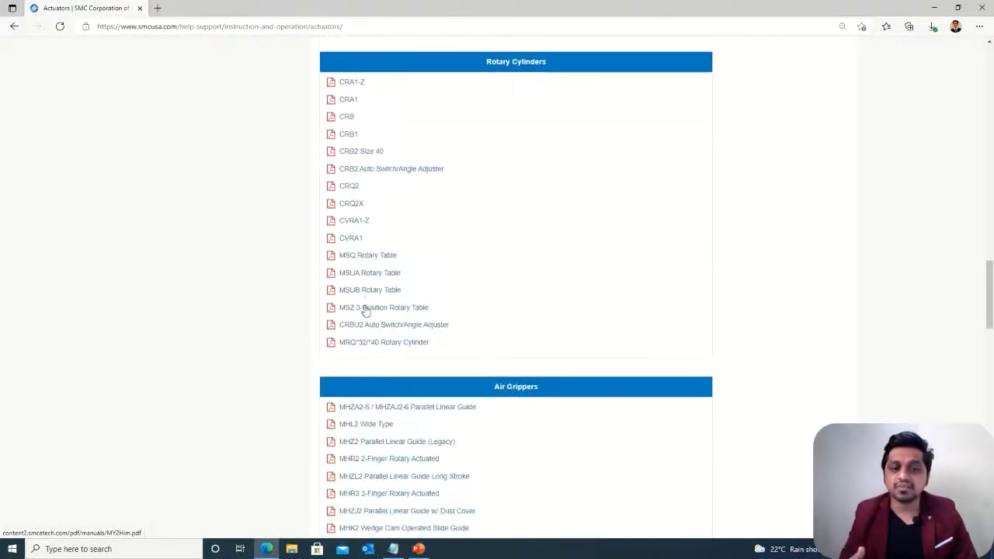
pyautogui.scroll(-8, 365, 309)
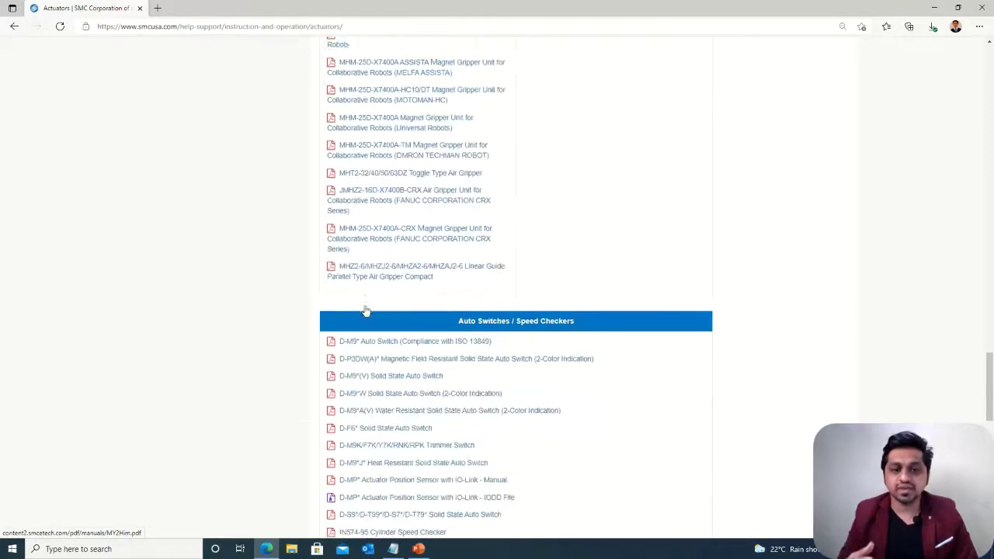
pyautogui.scroll(-4, 365, 309)
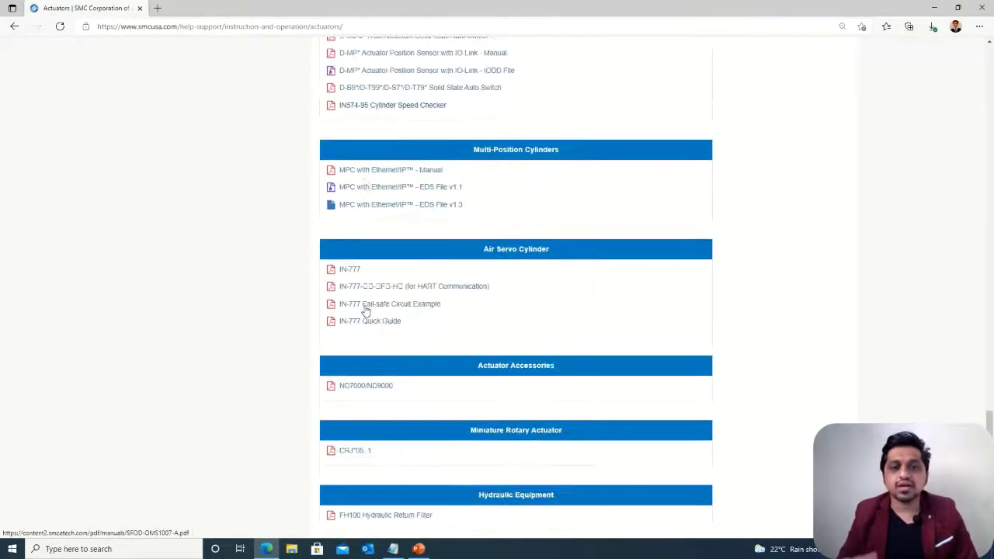
pyautogui.scroll(-3, 365, 309)
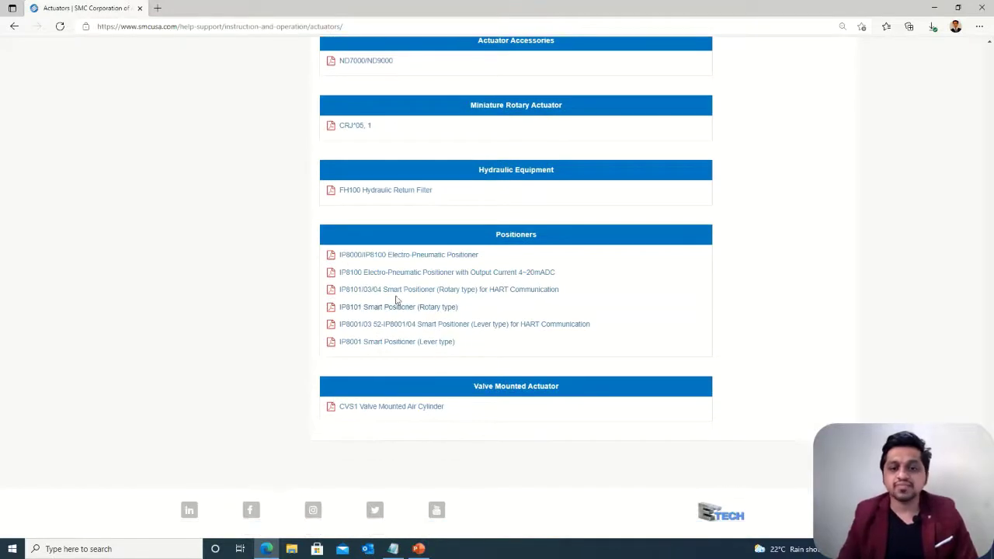
pyautogui.moveTo(989, 481); pyautogui.dragTo(990, 67)
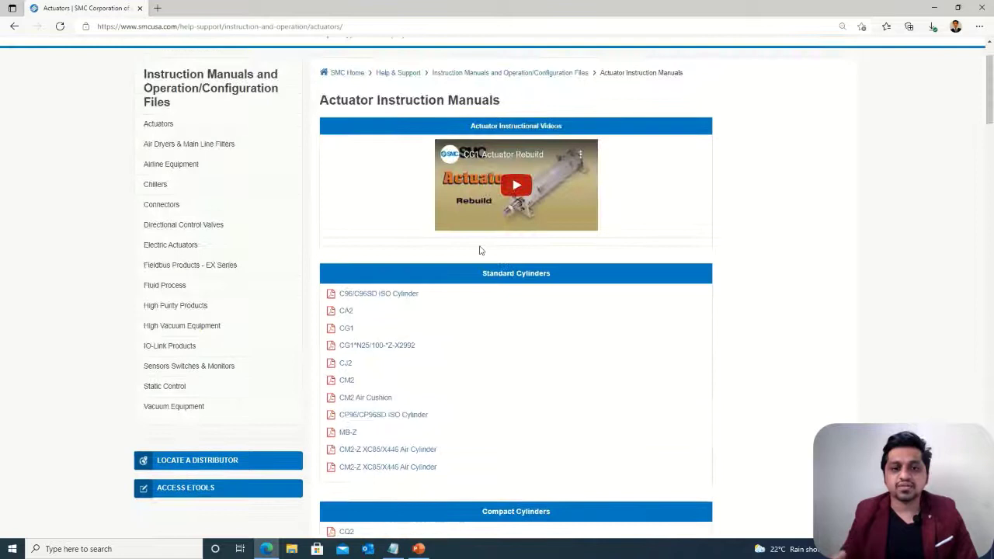
# Step: Open the CA2 standard cylinder manual, skim its safety instructions, and return to the actuator manuals page
pyautogui.click(346, 313)
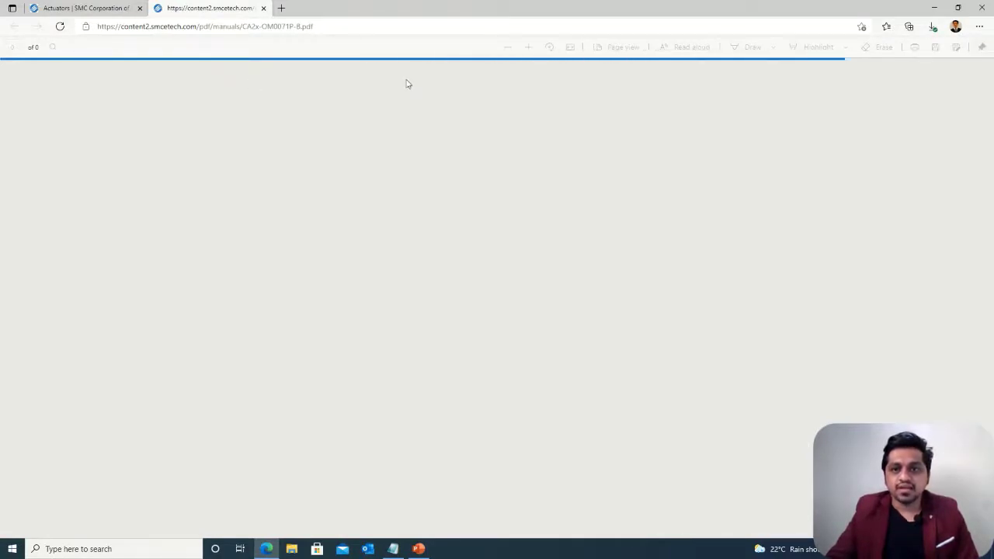
pyautogui.scroll(-1, 530, 270)
pyautogui.scroll(-10, 530, 269)
pyautogui.scroll(-5, 576, 261)
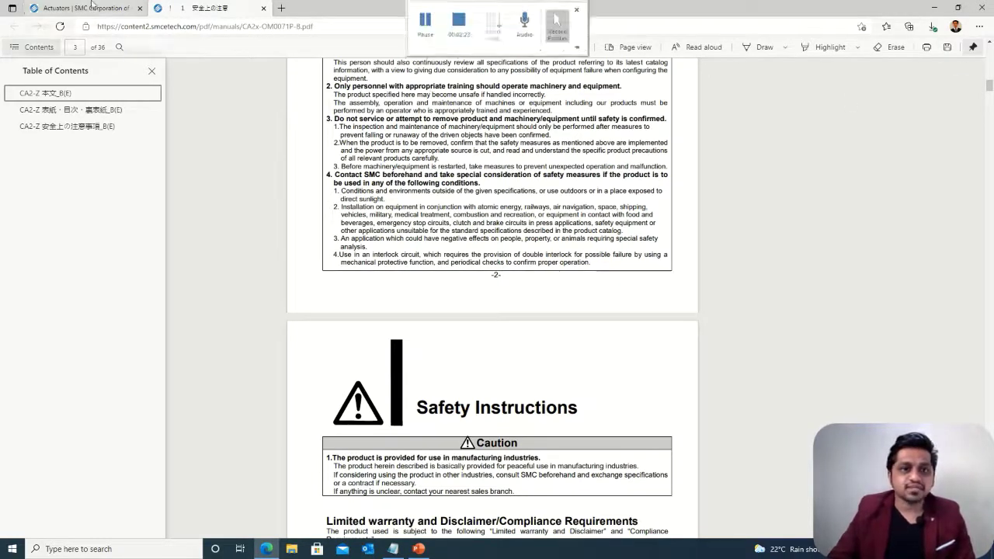
pyautogui.click(91, 8)
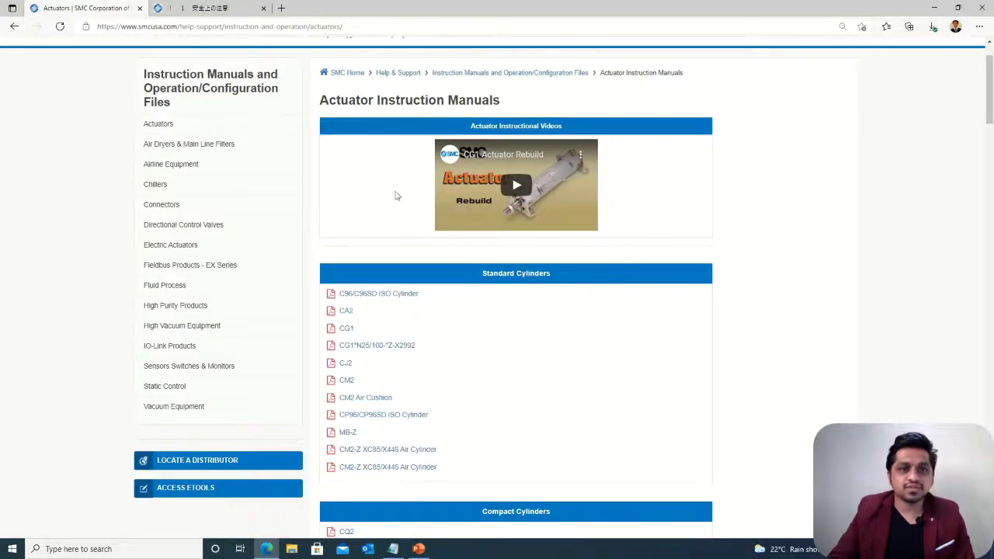
# Step: Go back to the home page, open the Valve Manifold Configurator page, and expand the SY Valve Manifold Configurator description
pyautogui.scroll(1, 381, 194)
pyautogui.click(14, 25)
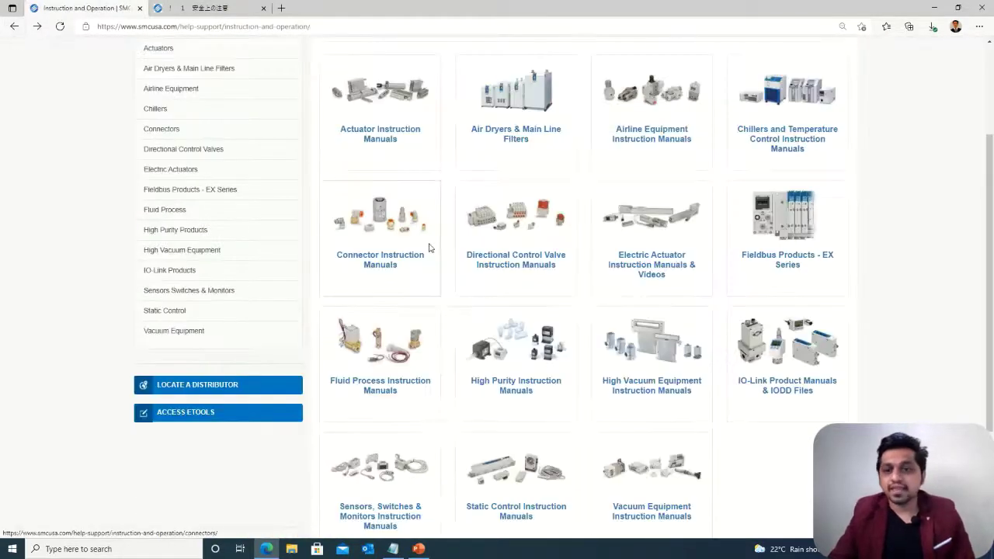
pyautogui.click(13, 26)
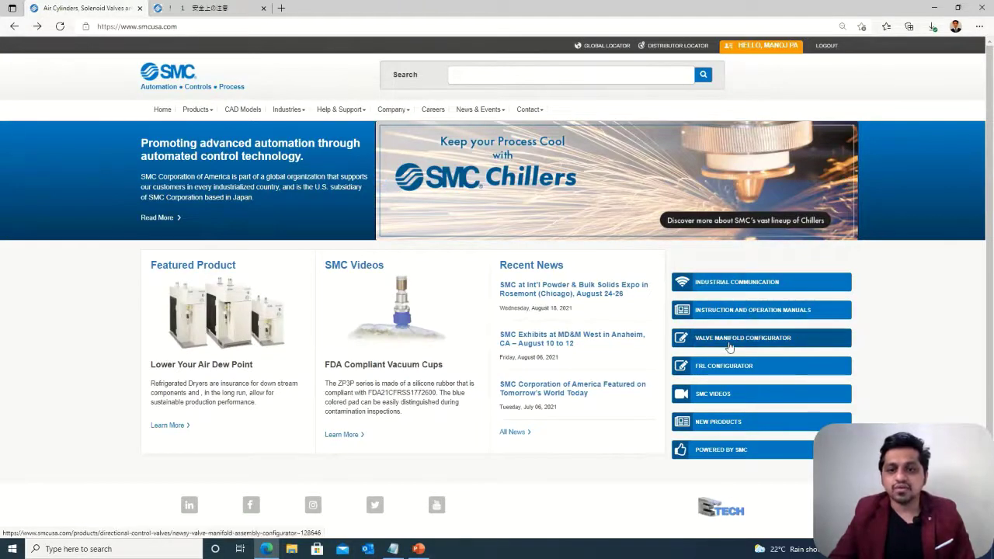
pyautogui.click(730, 339)
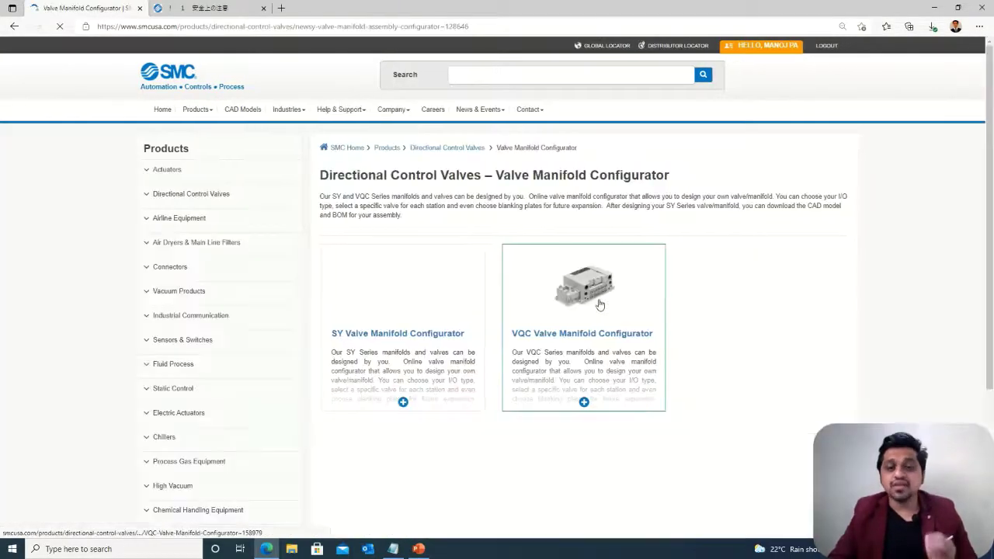
pyautogui.click(403, 402)
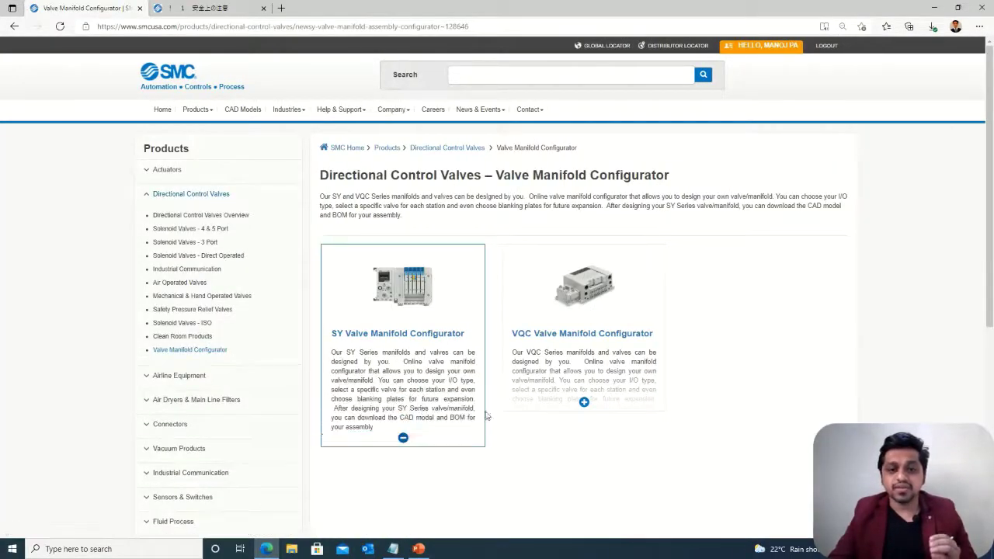
# Step: Expand the VQC Valve Manifold Configurator description to show its full text
pyautogui.click(585, 403)
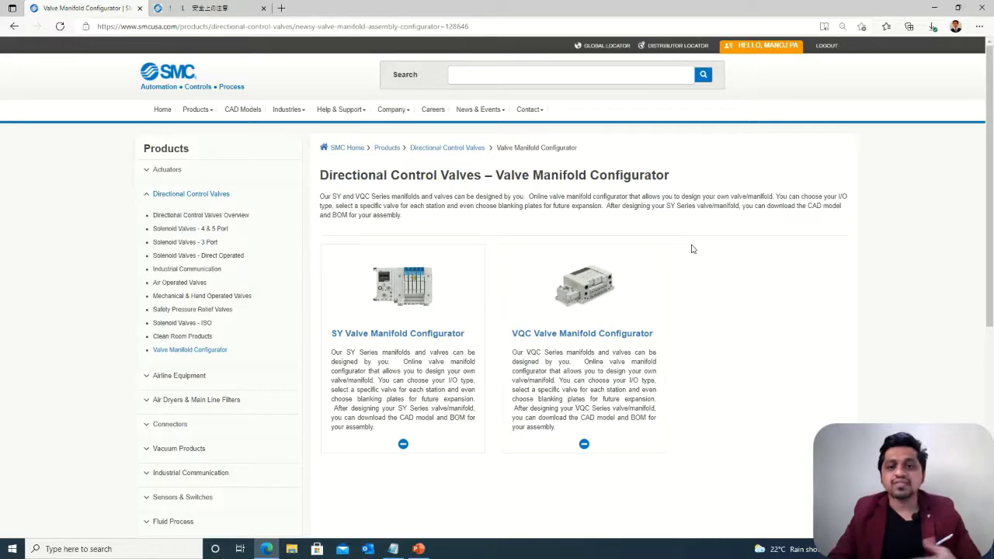
pyautogui.scroll(-1, 692, 248)
pyautogui.scroll(1, 693, 248)
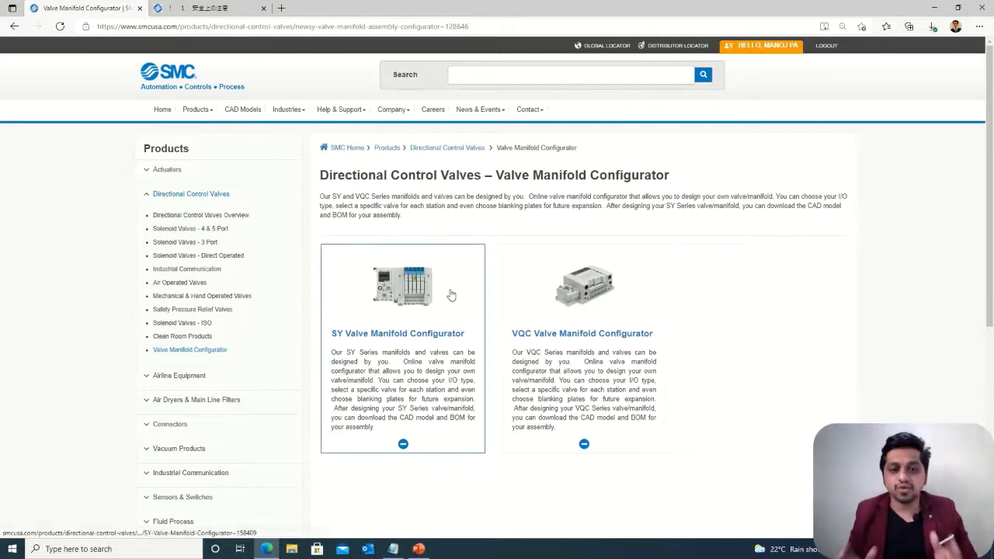
# Step: Return to the home page, open the FRL Configurator, and allow all cookies for it
pyautogui.click(14, 27)
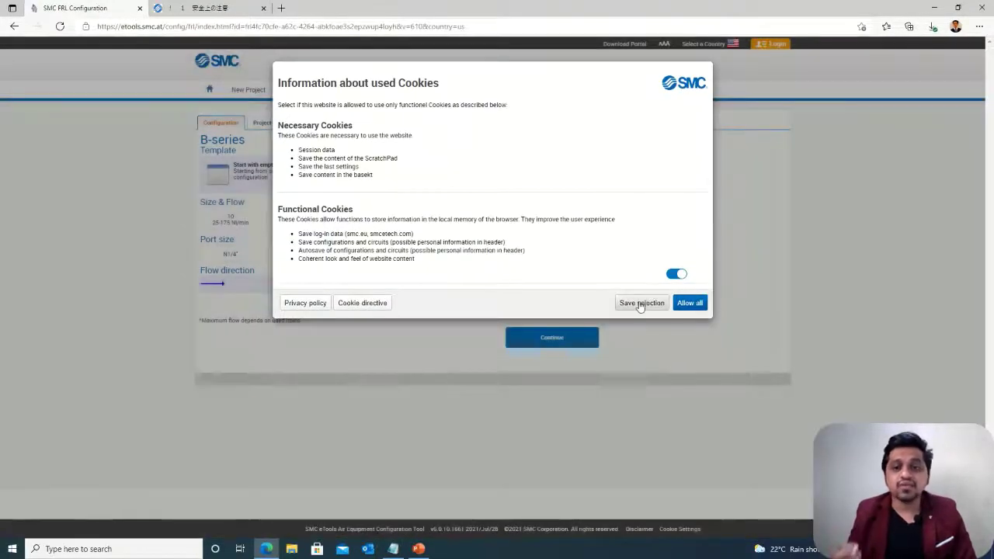
pyautogui.click(687, 303)
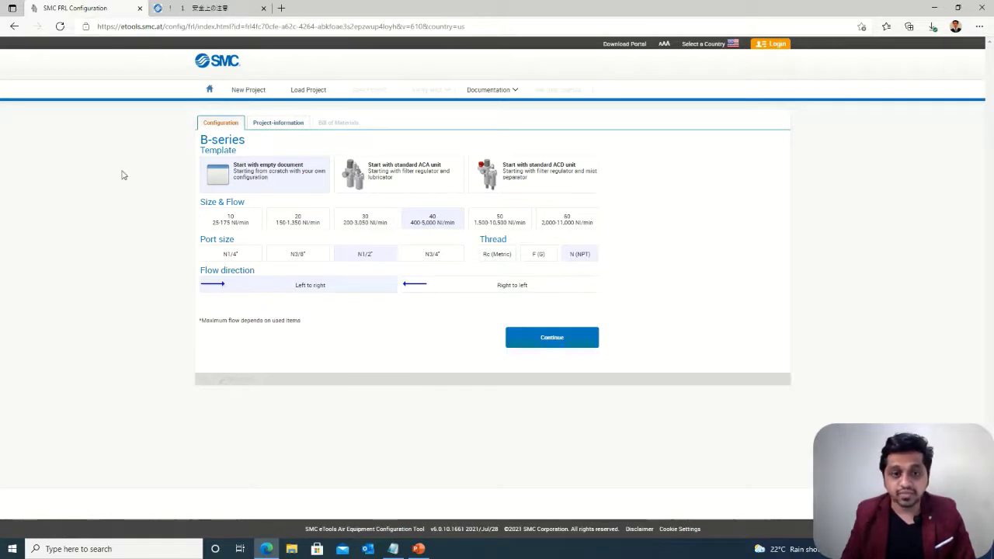
# Step: Review the B-series starting templates (empty document, standard ACA unit and standard ACD unit) and return to the home page
pyautogui.click(250, 169)
pyautogui.click(362, 180)
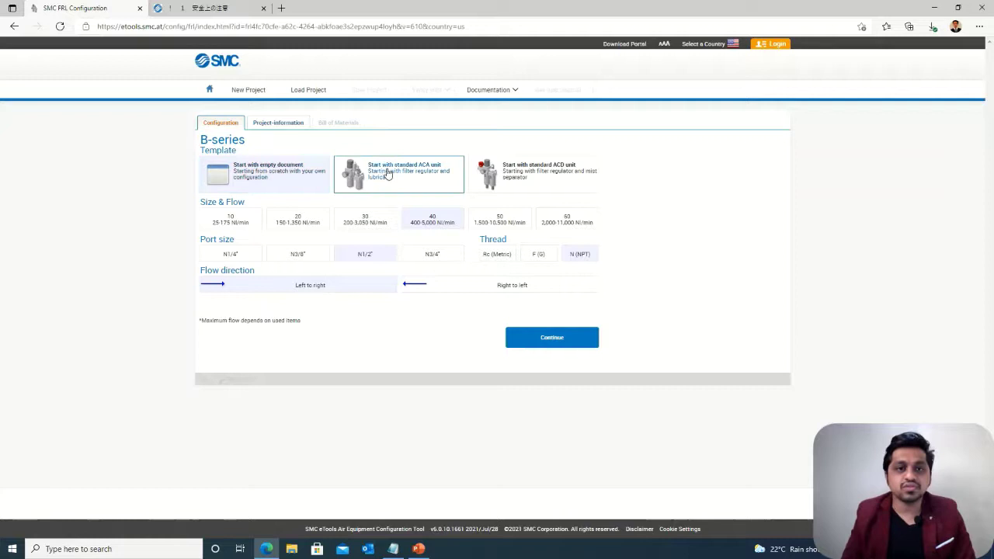
pyautogui.click(528, 174)
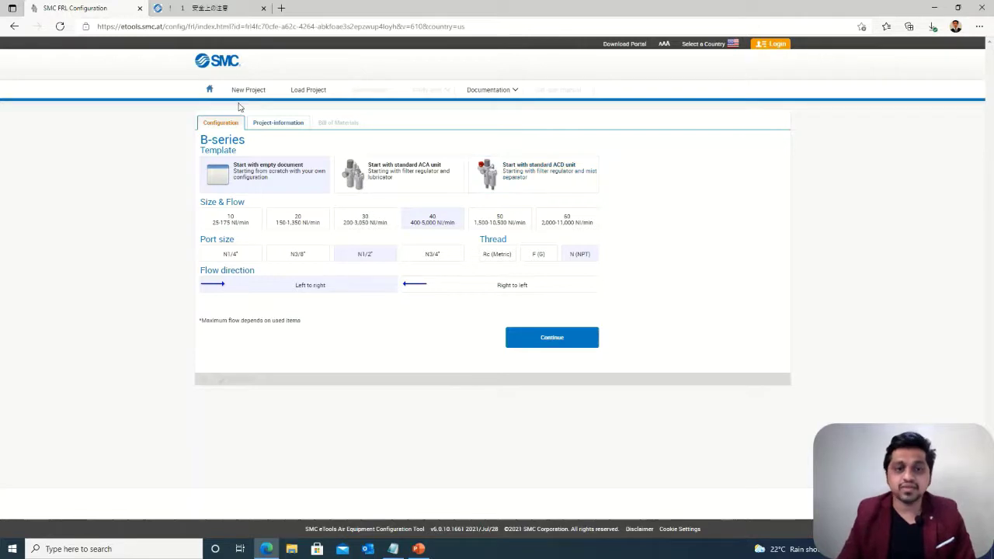
pyautogui.click(14, 27)
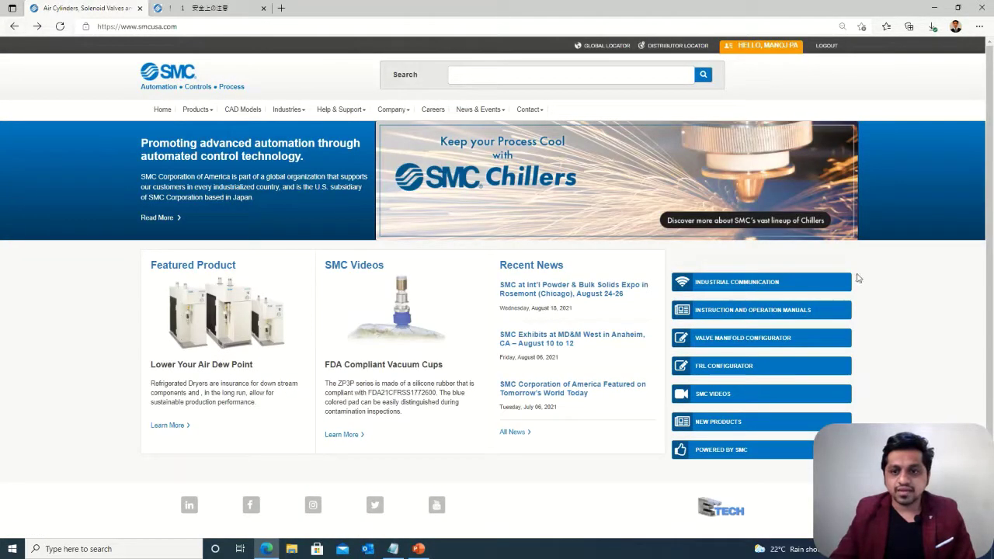
# Step: Open the SMC Product Videos page from SMC Videos and look through its list, returning to the beginning
pyautogui.click(722, 394)
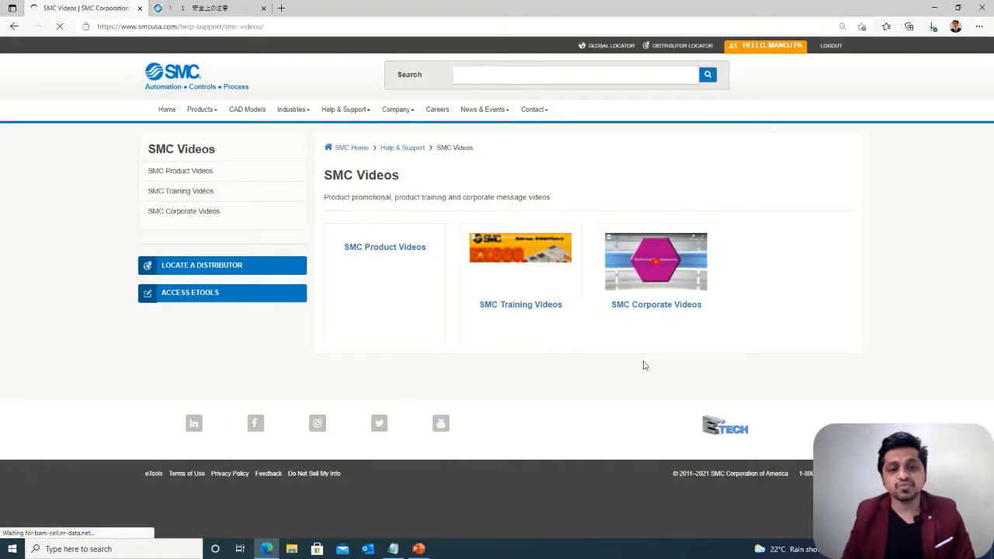
pyautogui.click(392, 311)
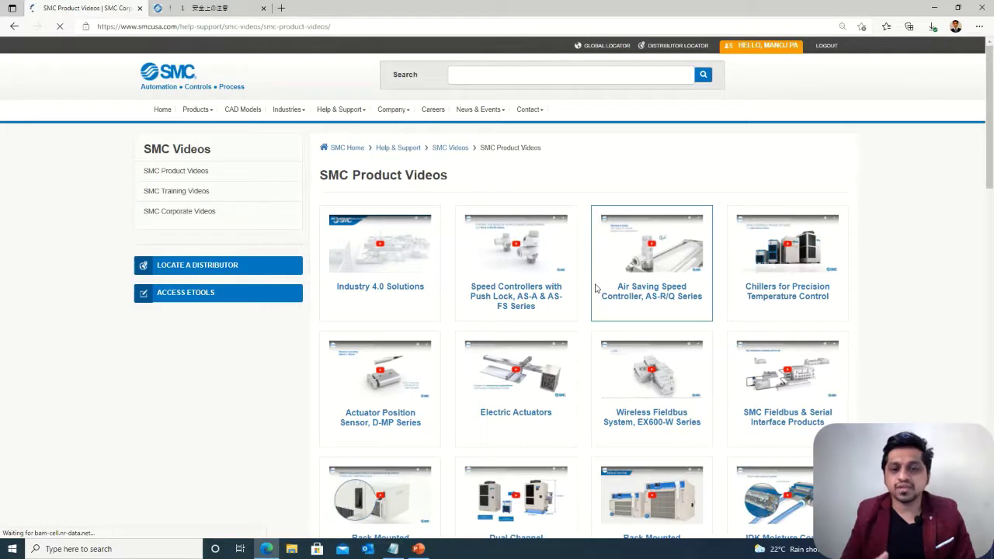
pyautogui.scroll(-8, 596, 289)
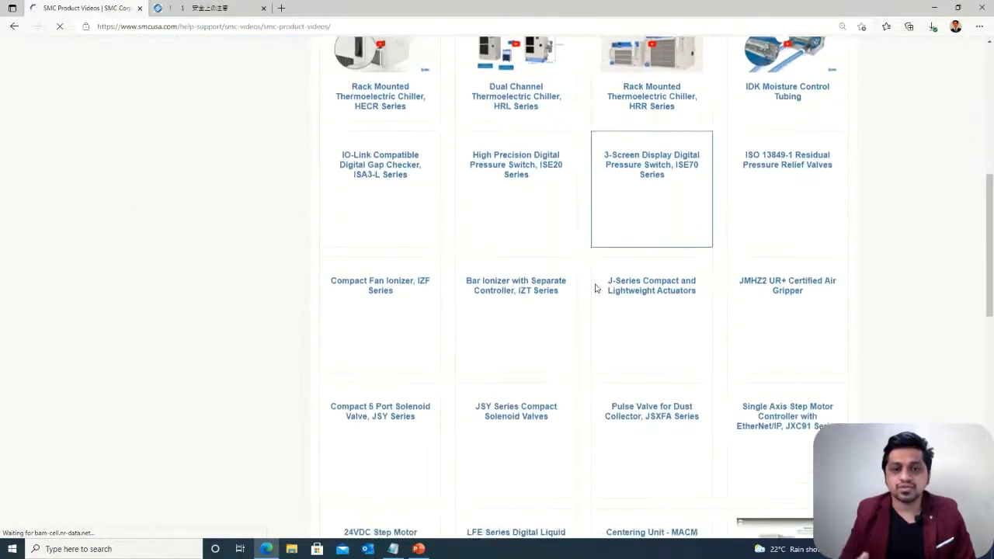
pyautogui.scroll(-2, 569, 295)
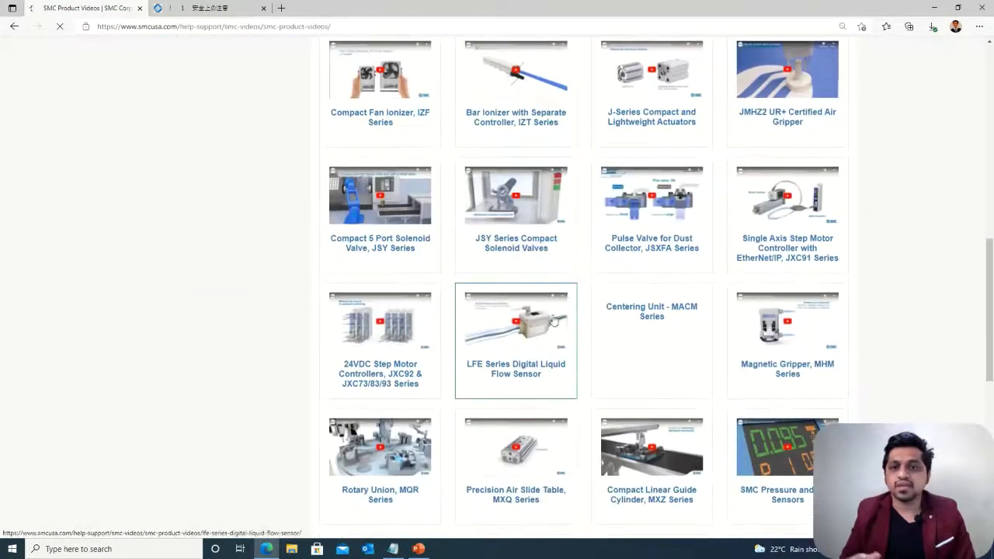
pyautogui.scroll(-6, 549, 320)
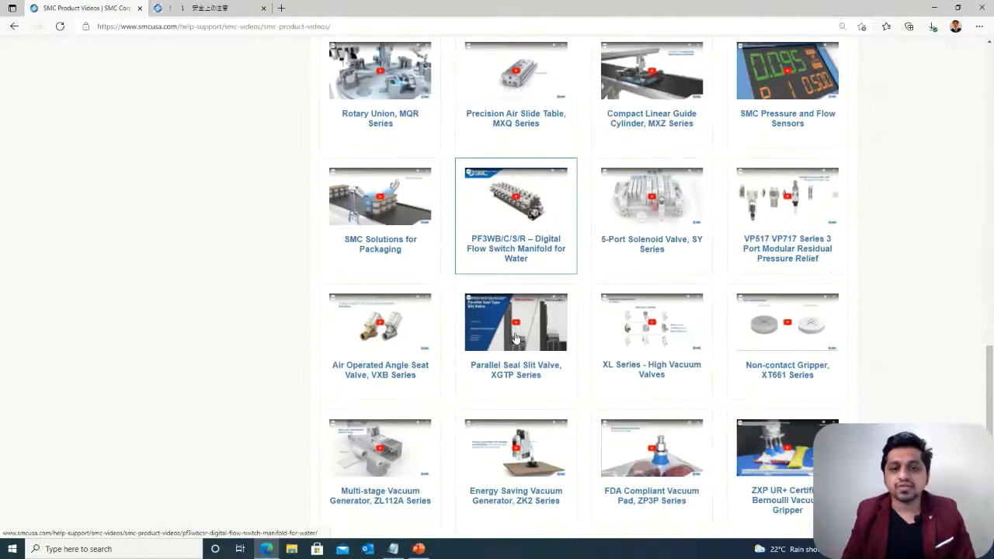
pyautogui.scroll(15, 514, 339)
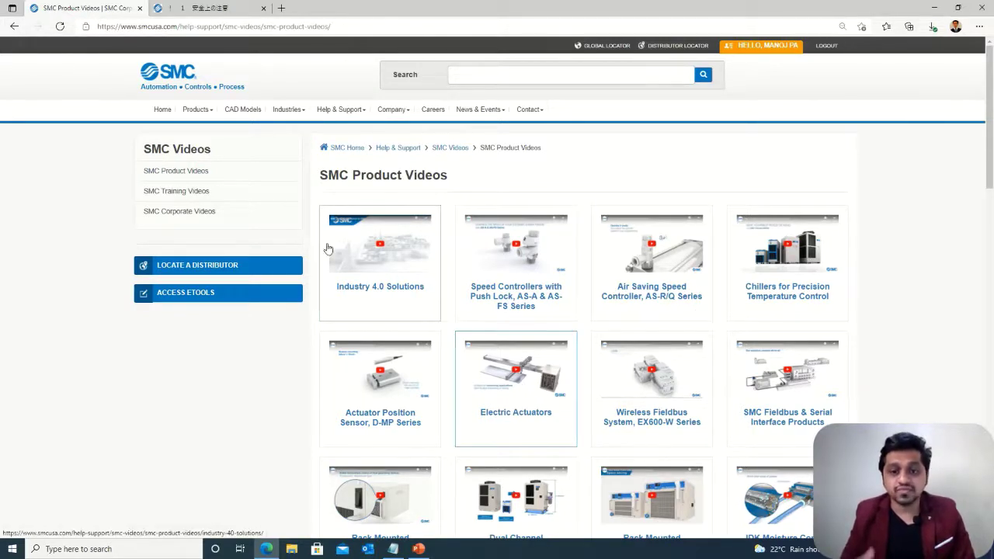
# Step: Go back to the home page and open the New Products page
pyautogui.click(14, 28)
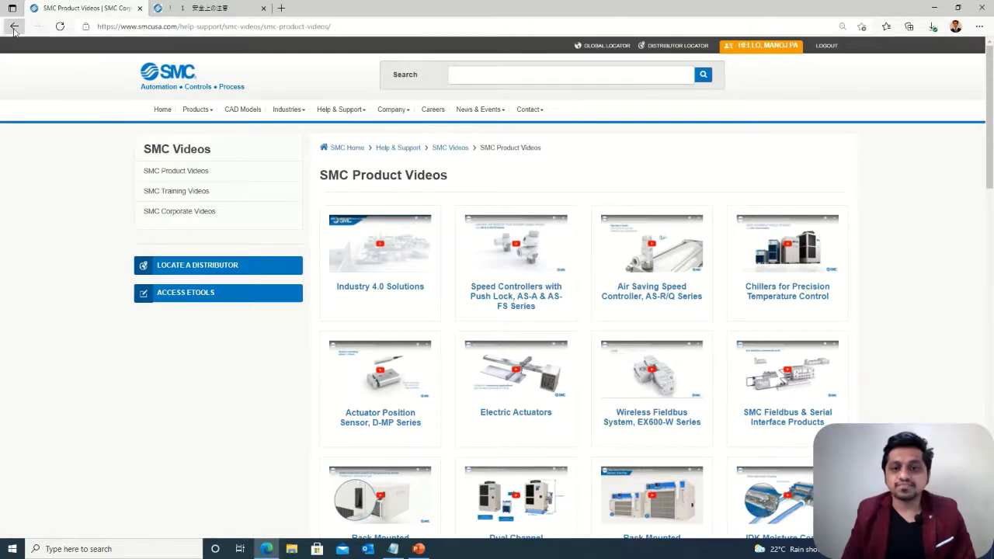
pyautogui.click(14, 27)
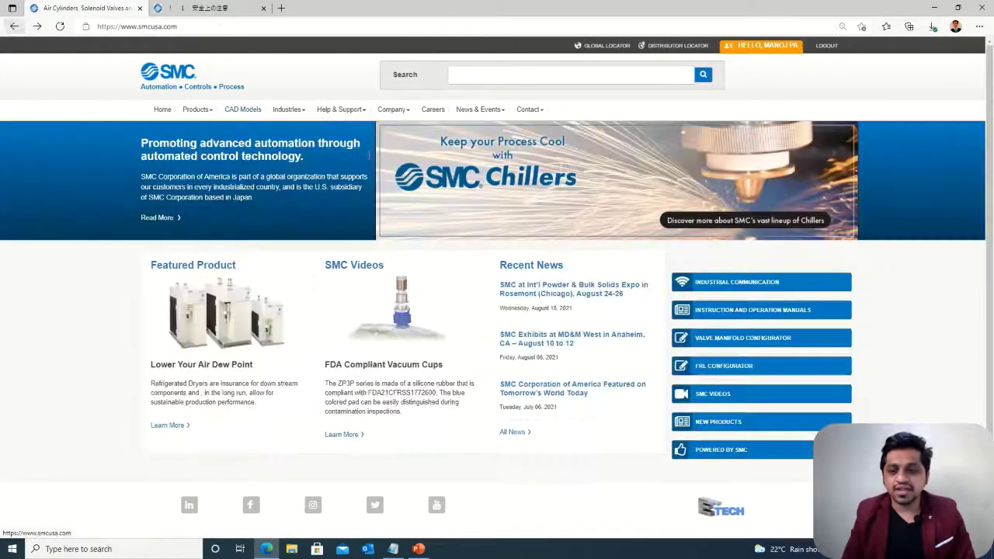
pyautogui.click(739, 425)
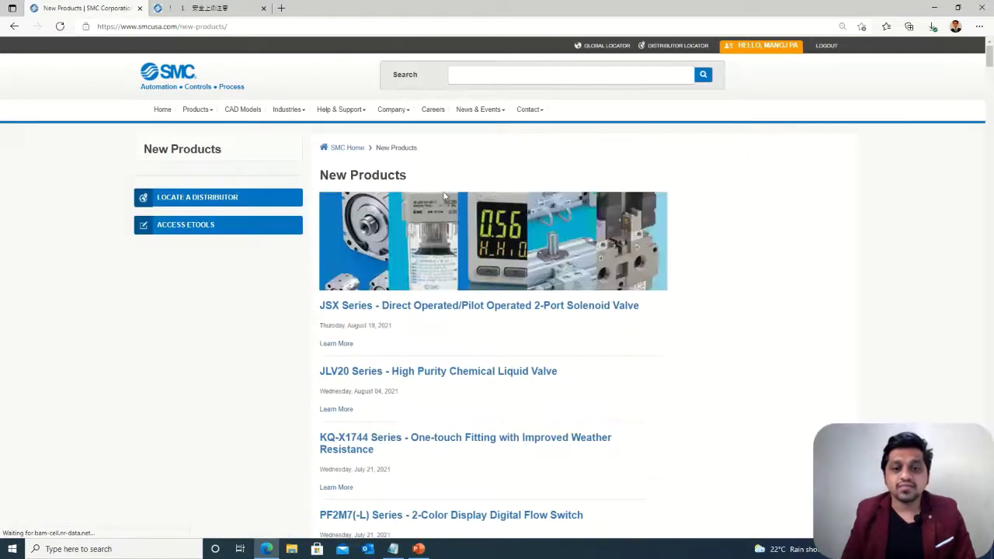
# Step: Examine the New Products list from the JSX Series back to the December 2020 entries, and return to its beginning
pyautogui.scroll(-1, 445, 332)
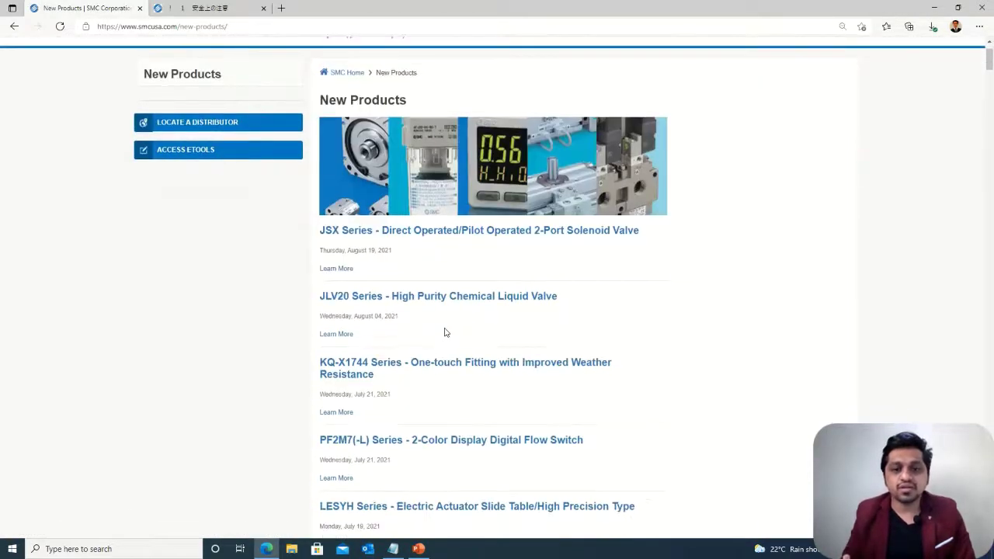
pyautogui.scroll(-2, 447, 319)
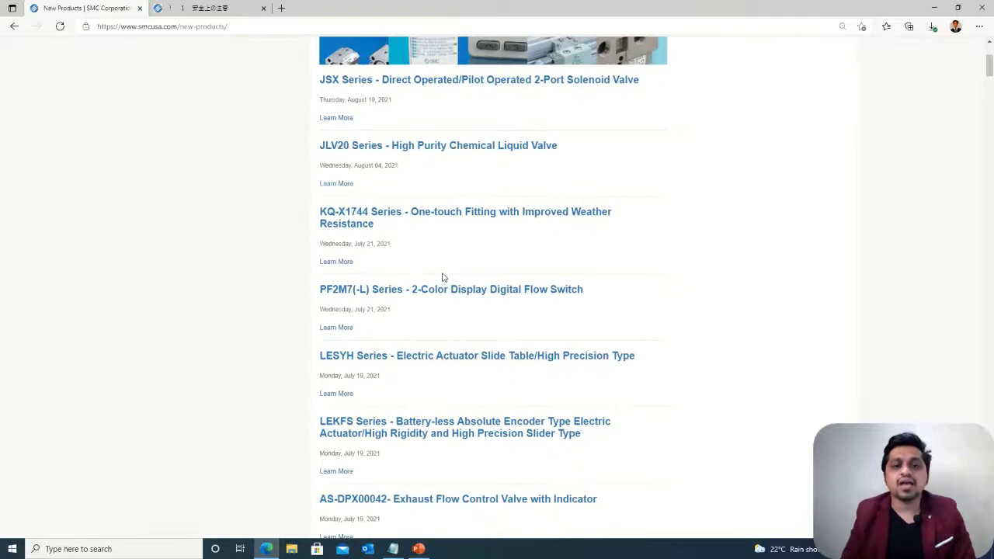
pyautogui.scroll(-1, 443, 277)
pyautogui.scroll(-4, 442, 277)
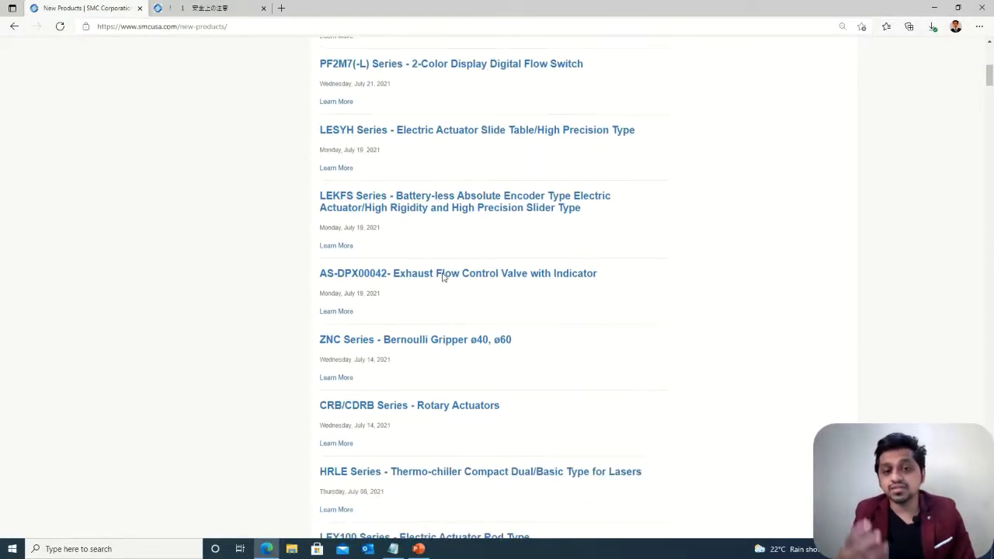
pyautogui.scroll(-4, 442, 277)
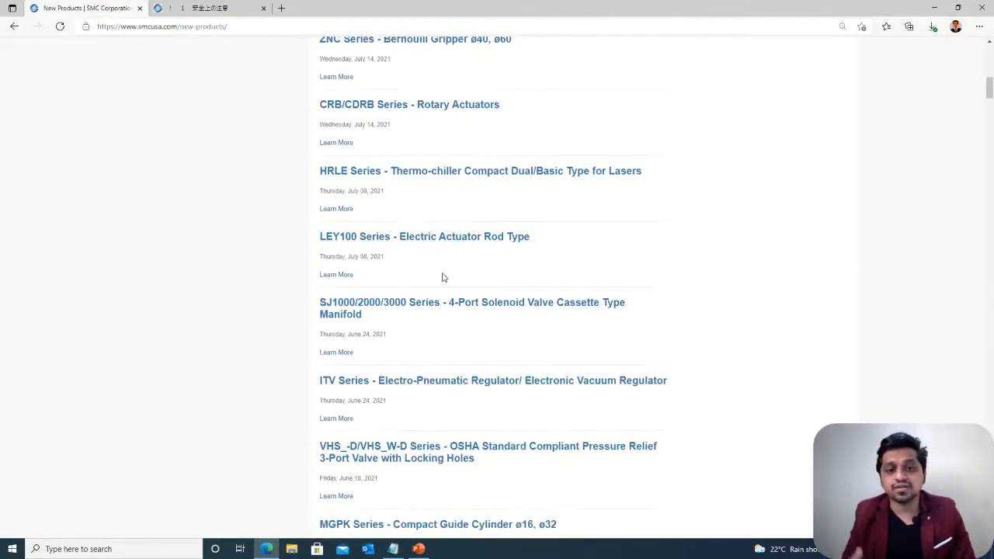
pyautogui.scroll(-5, 442, 278)
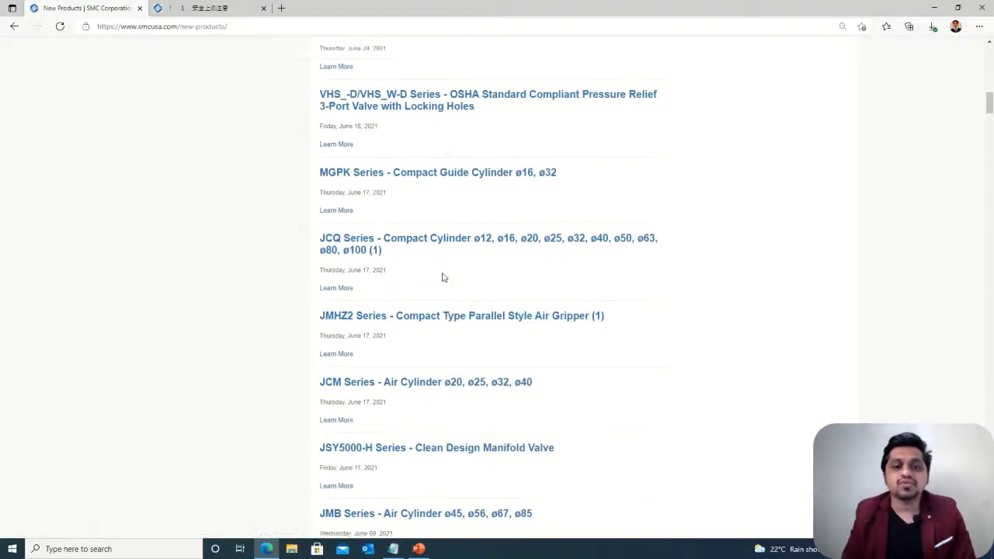
pyautogui.scroll(-10, 443, 277)
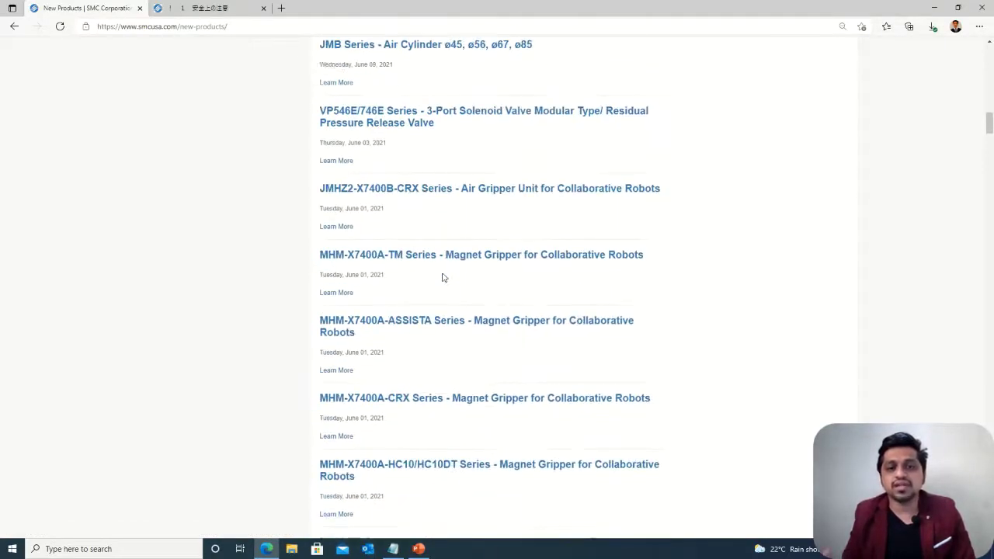
pyautogui.scroll(-9, 443, 277)
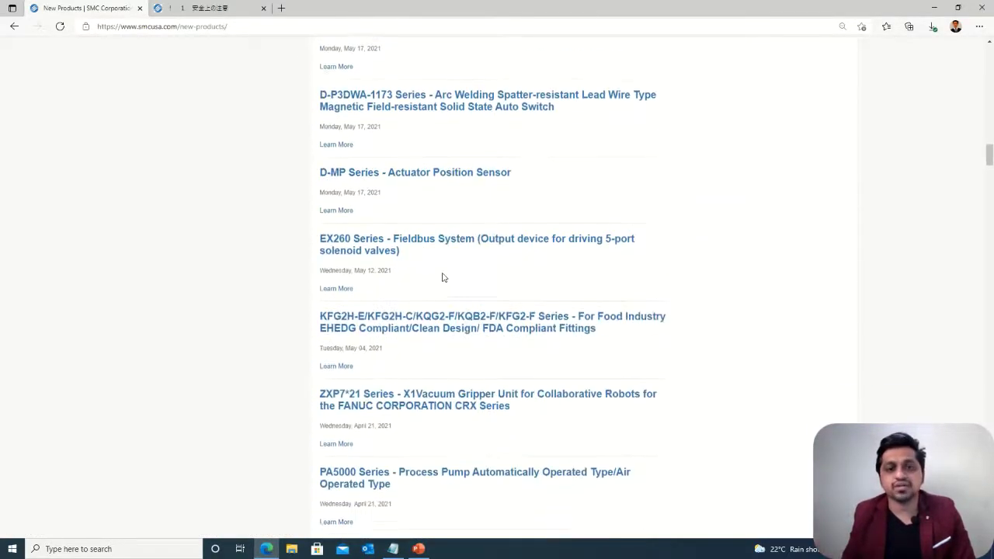
pyautogui.scroll(-9, 442, 277)
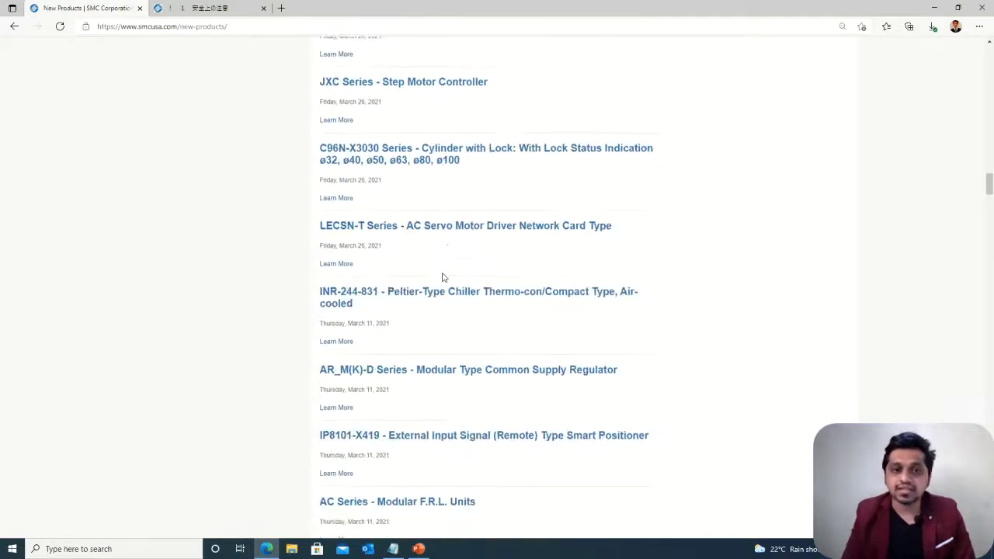
pyautogui.scroll(-8, 443, 277)
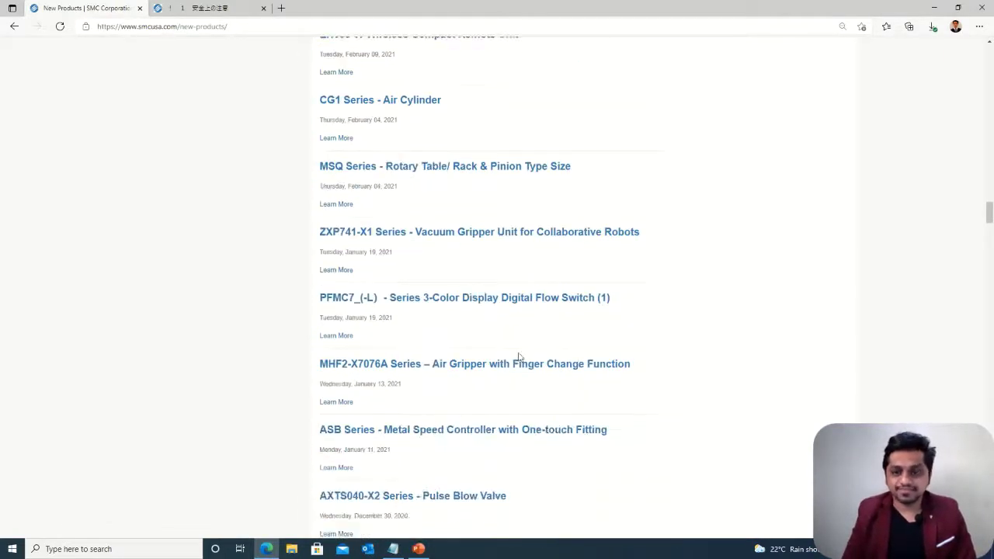
pyautogui.moveTo(991, 233); pyautogui.dragTo(990, 47)
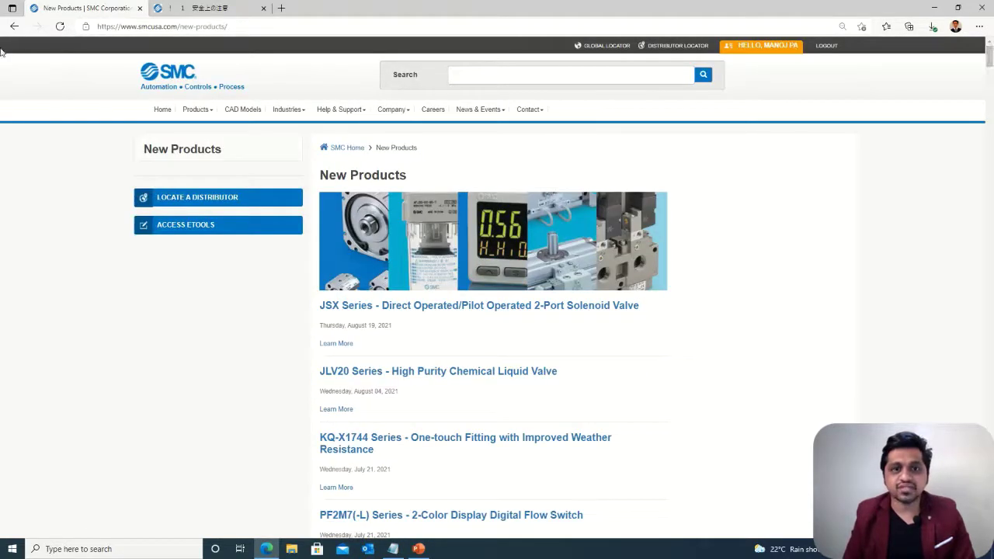
# Step: Return to the home page and open the Products overview
pyautogui.click(163, 110)
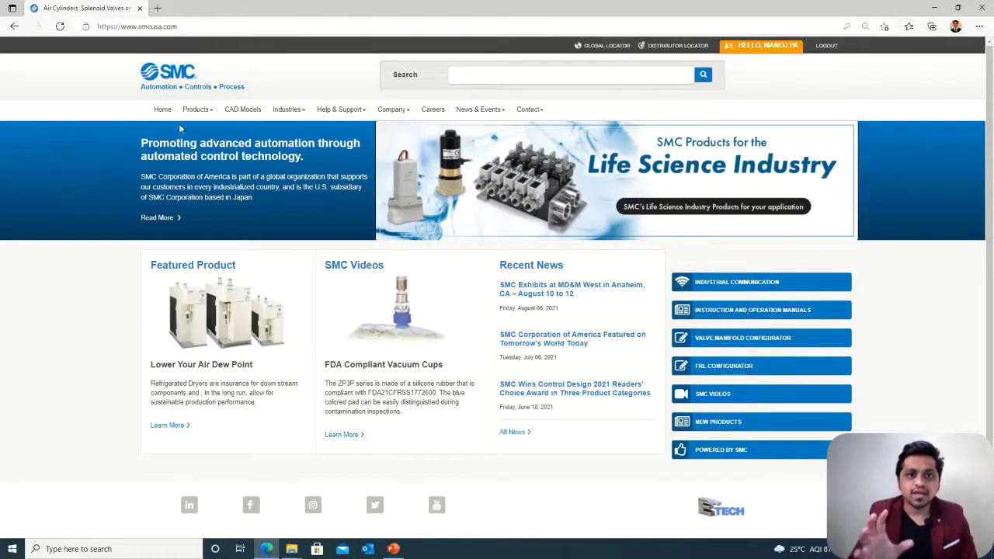
pyautogui.moveTo(208, 114)
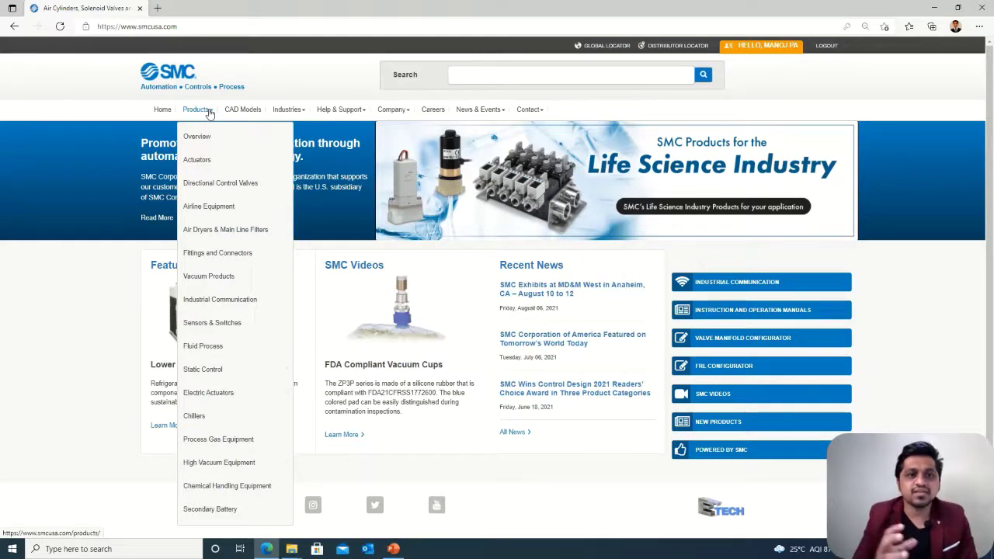
pyautogui.click(199, 137)
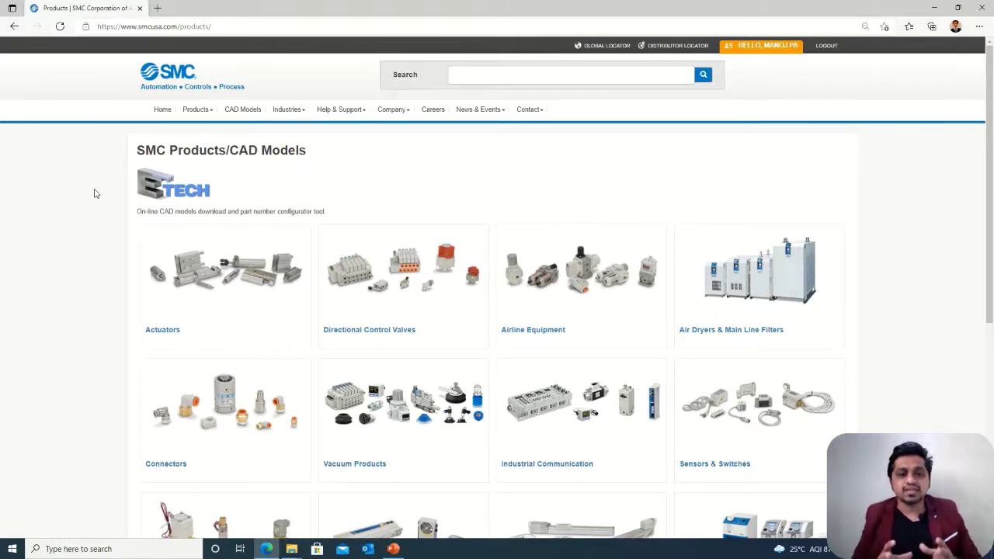
# Step: Look through the product categories and preview the subcategories of Actuators, Directional Control Valves and Airline Equipment
pyautogui.scroll(-4, 97, 198)
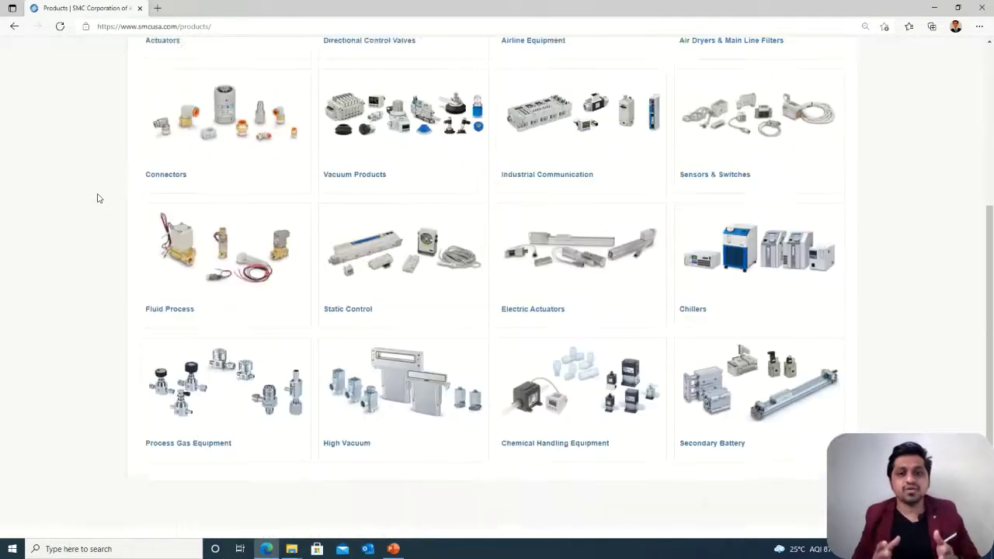
pyautogui.scroll(3, 97, 196)
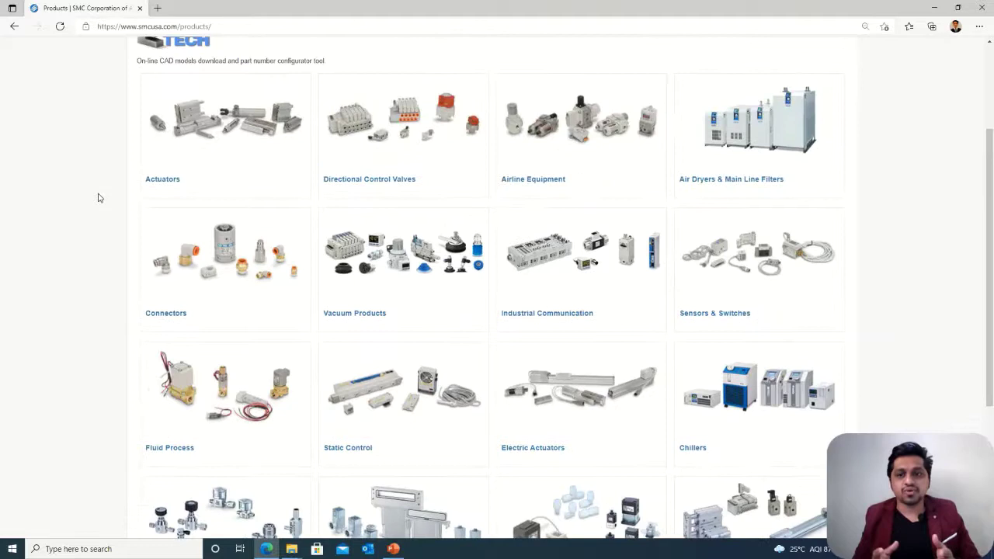
pyautogui.moveTo(185, 232)
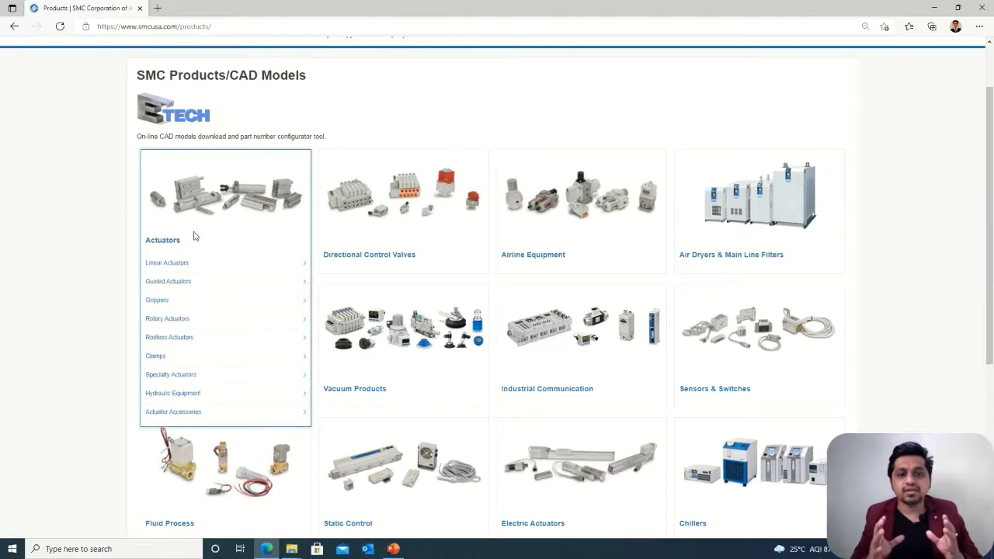
pyautogui.moveTo(339, 235)
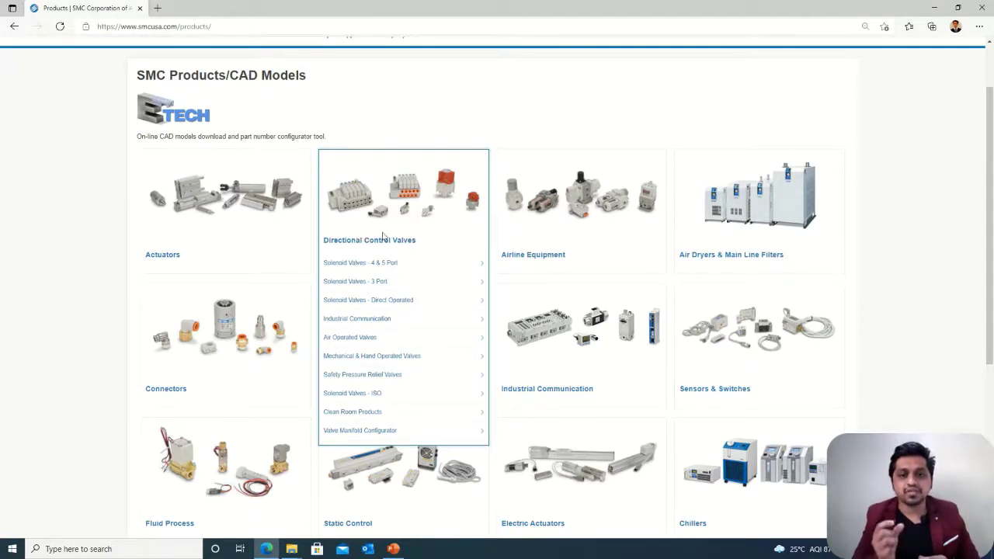
pyautogui.moveTo(538, 237)
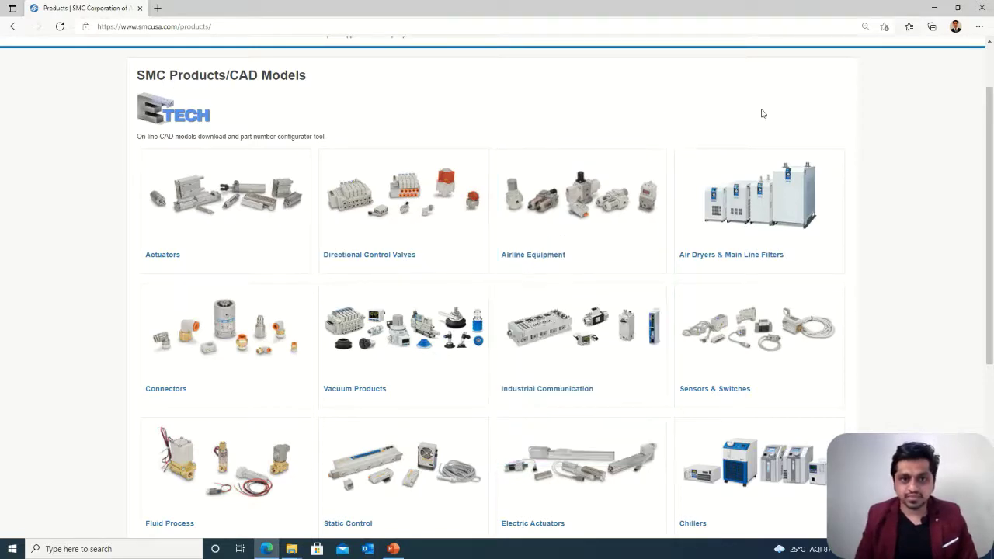
pyautogui.scroll(-3, 900, 183)
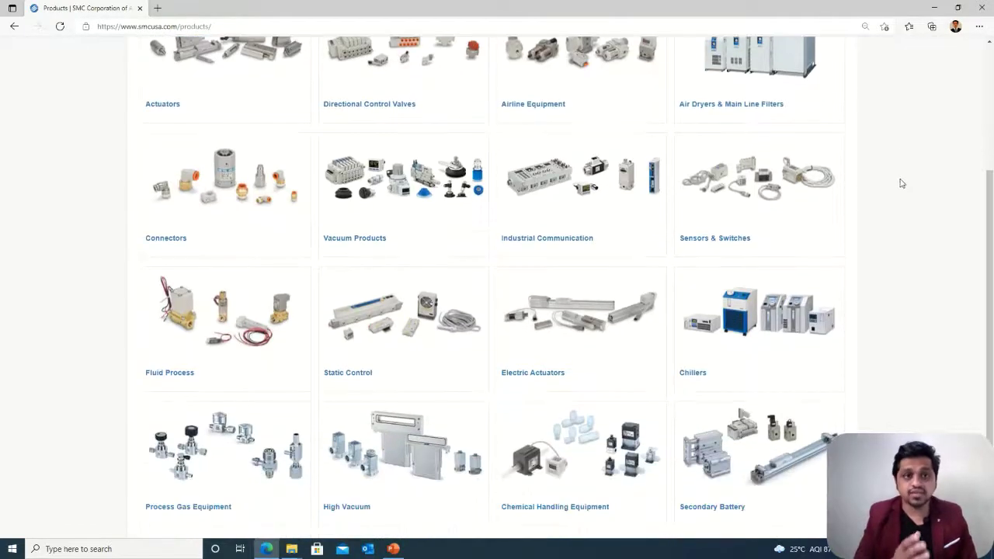
# Step: Look over the remaining product categories and open Linear Actuators under Actuators
pyautogui.scroll(-3, 913, 179)
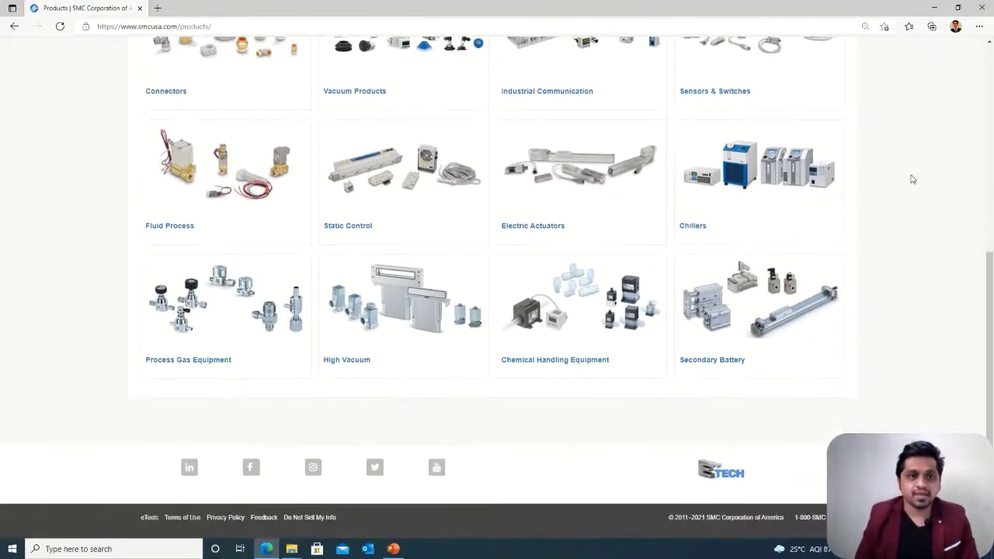
pyautogui.scroll(7, 913, 177)
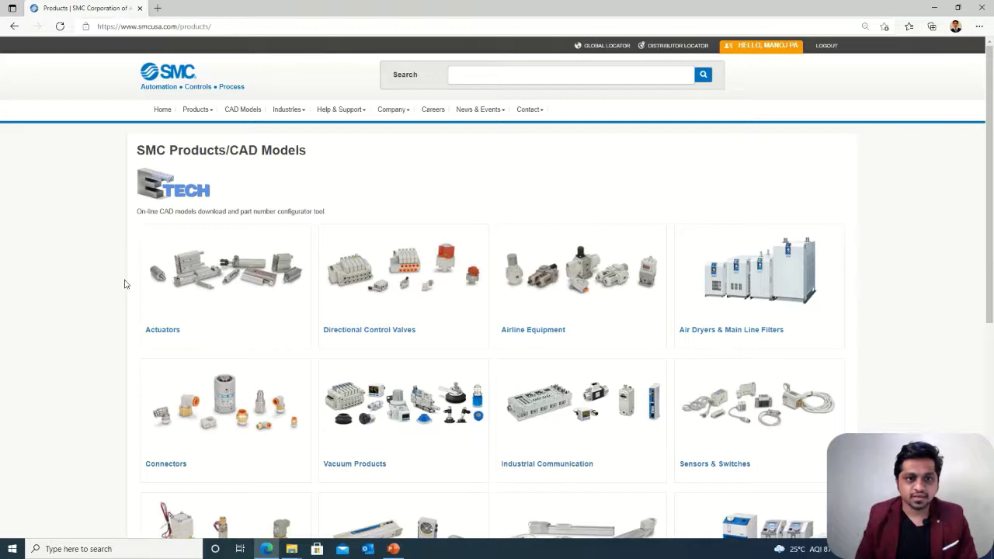
pyautogui.moveTo(167, 280)
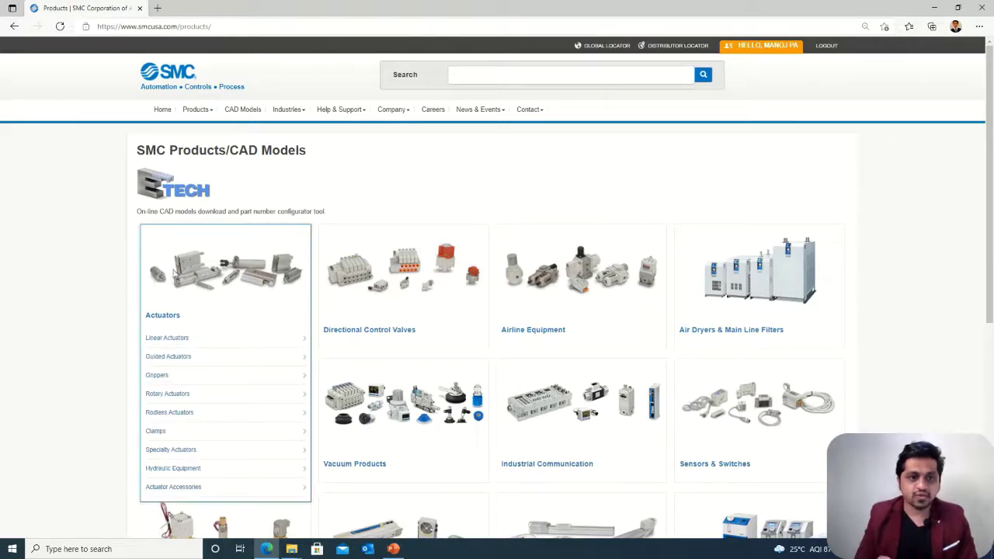
pyautogui.click(167, 340)
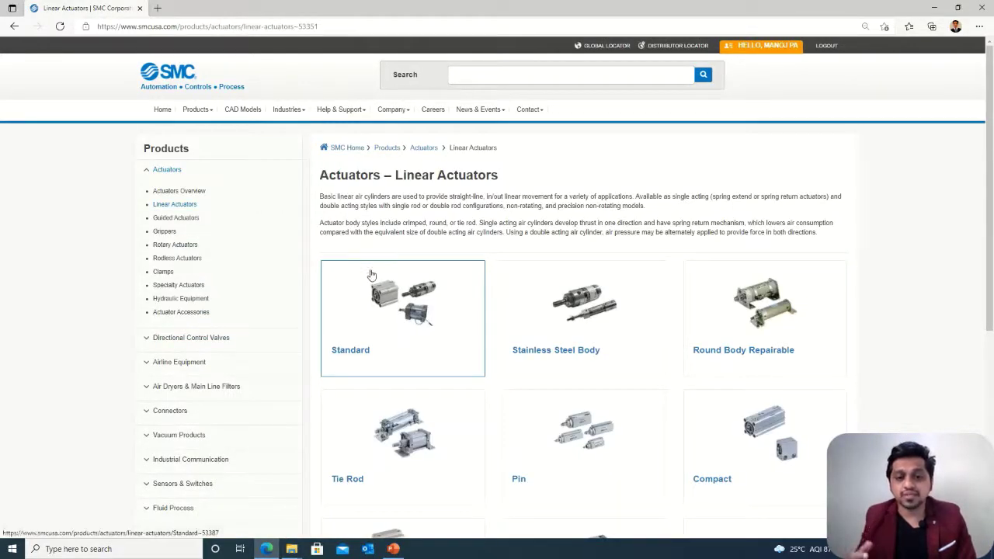
# Step: Look through the linear actuator types and open the Standard group
pyautogui.scroll(-1, 424, 294)
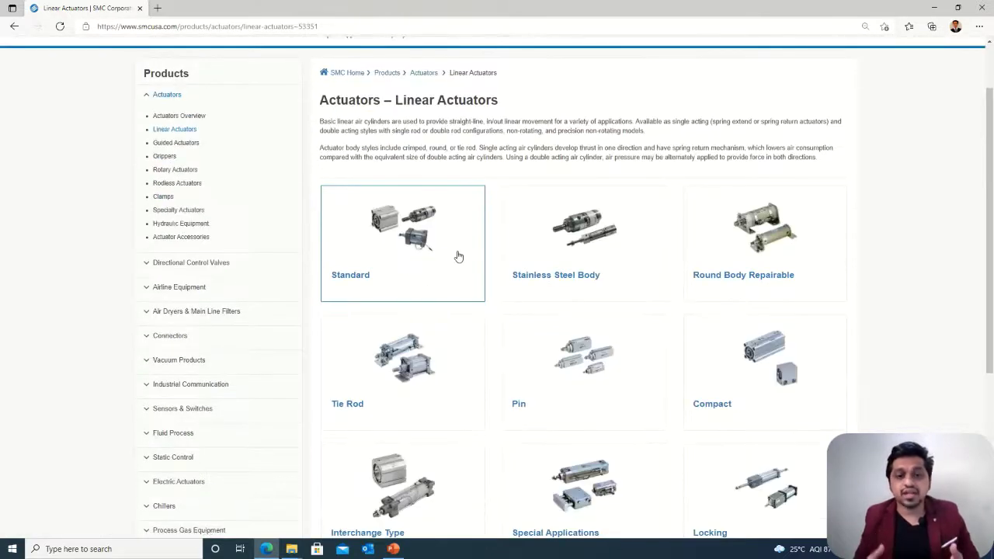
pyautogui.scroll(-1, 568, 248)
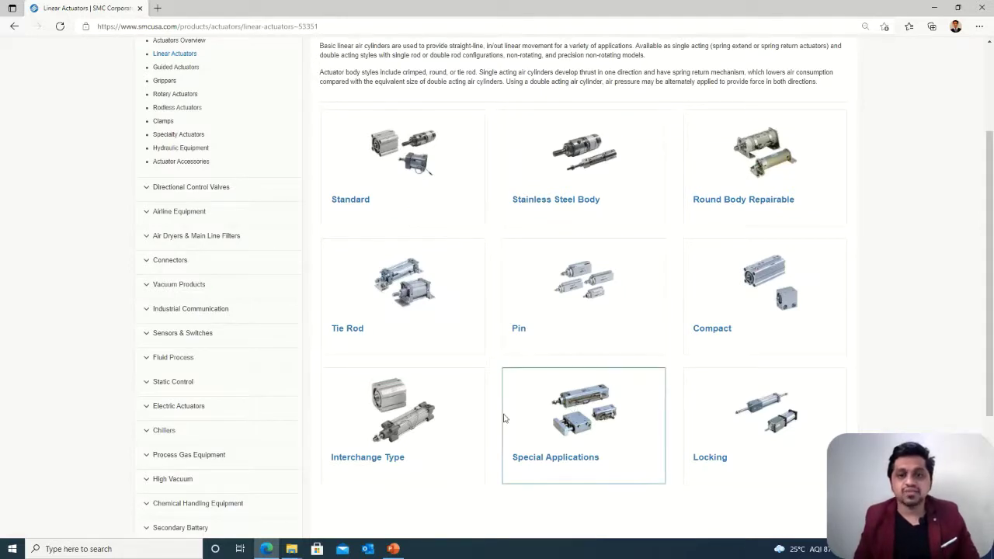
pyautogui.scroll(1, 528, 411)
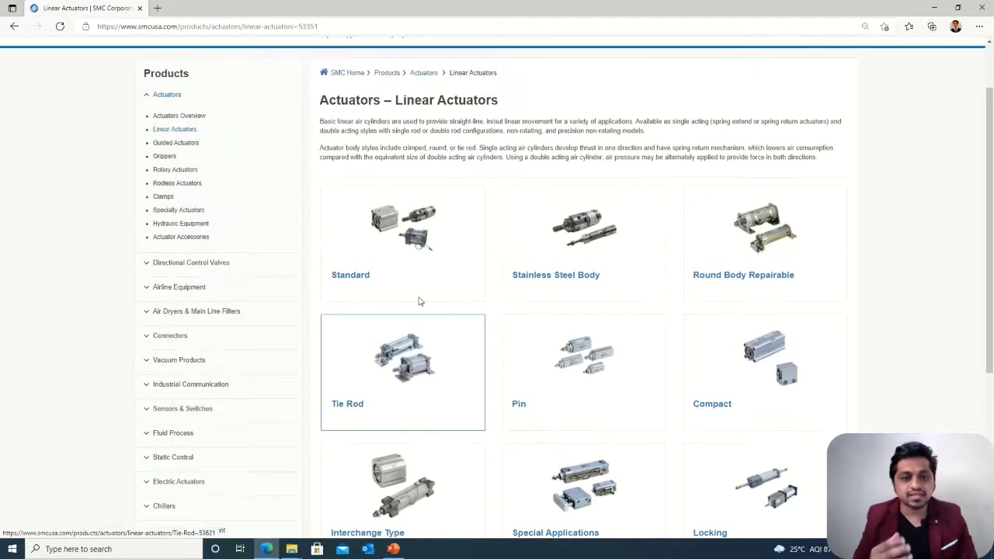
pyautogui.click(390, 255)
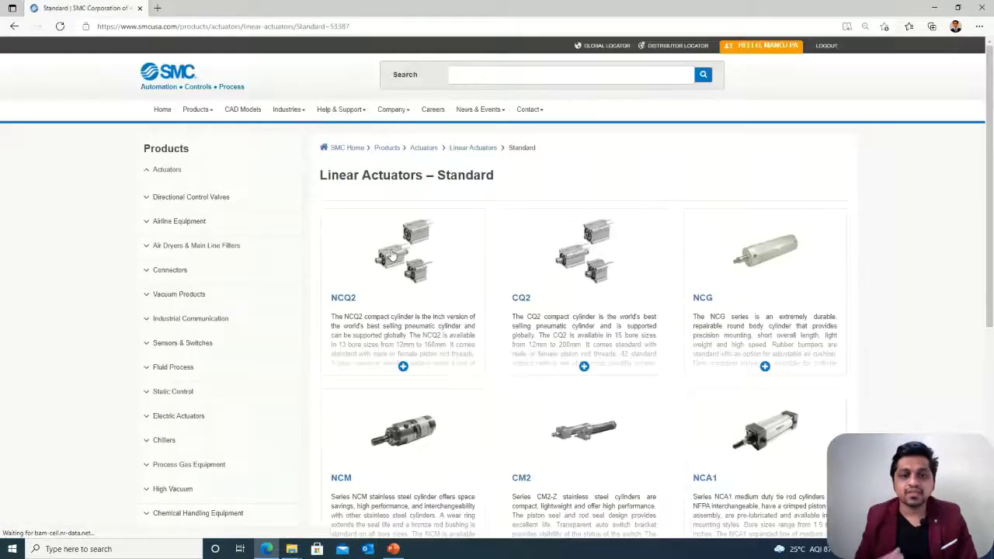
# Step: Expand the NCQ2, CQ2 and NCG series descriptions, and open the CQ2 series
pyautogui.click(403, 366)
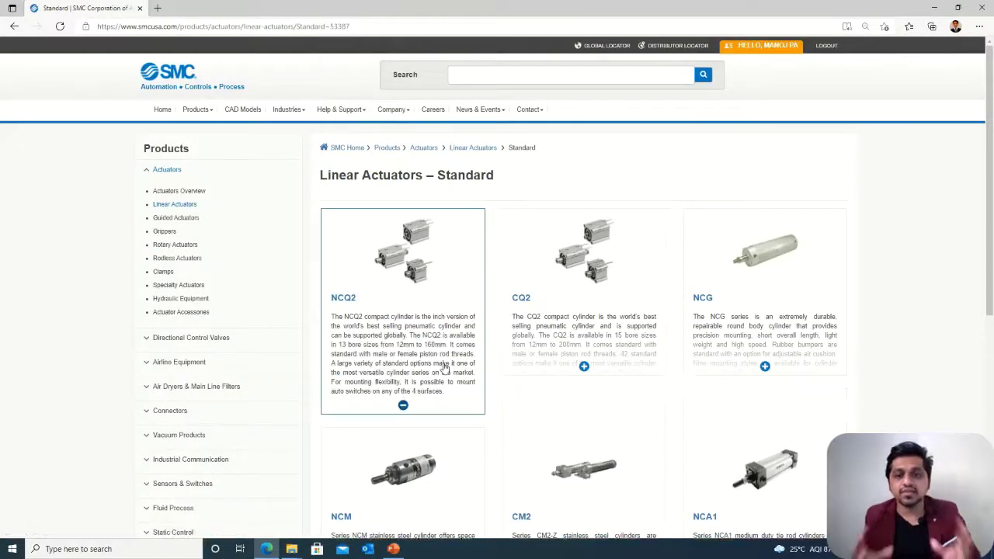
pyautogui.click(583, 366)
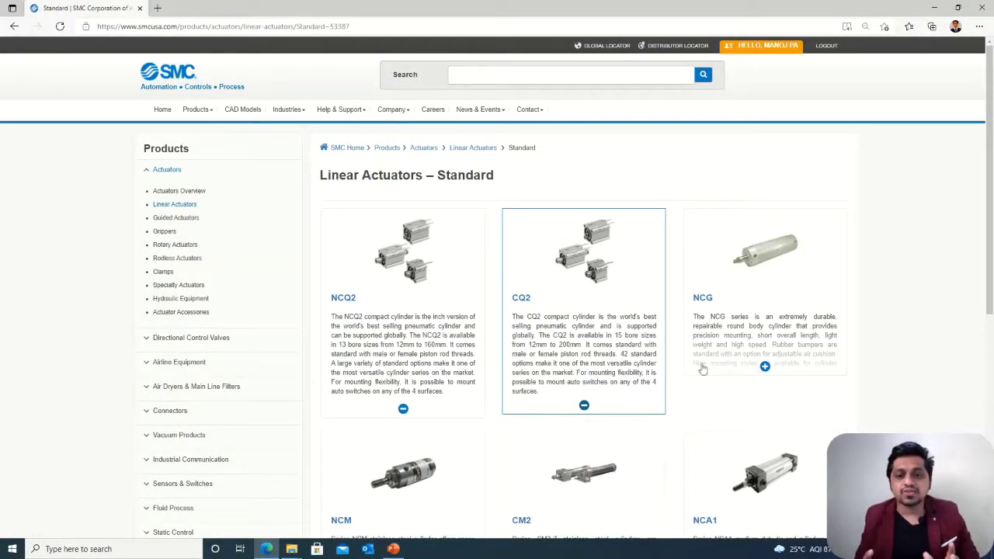
pyautogui.click(765, 367)
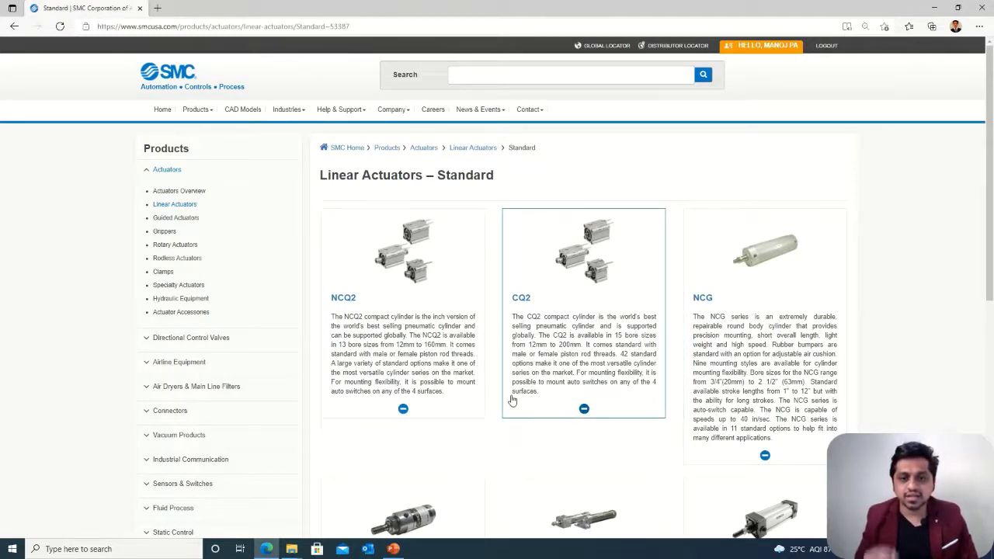
pyautogui.click(521, 298)
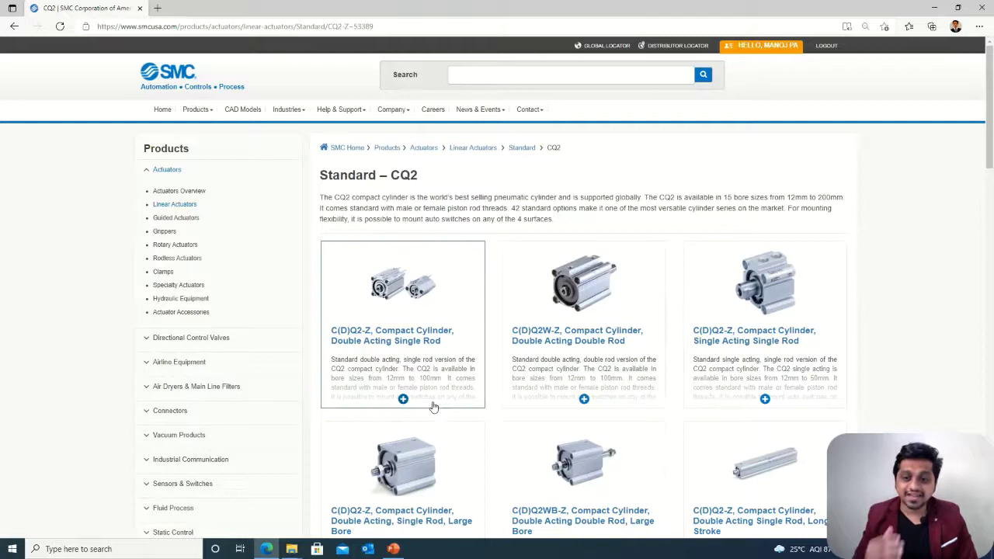
# Step: Expand the specifications of the double acting single rod, double acting double rod and single acting single rod CQ2 compact cylinders
pyautogui.click(403, 399)
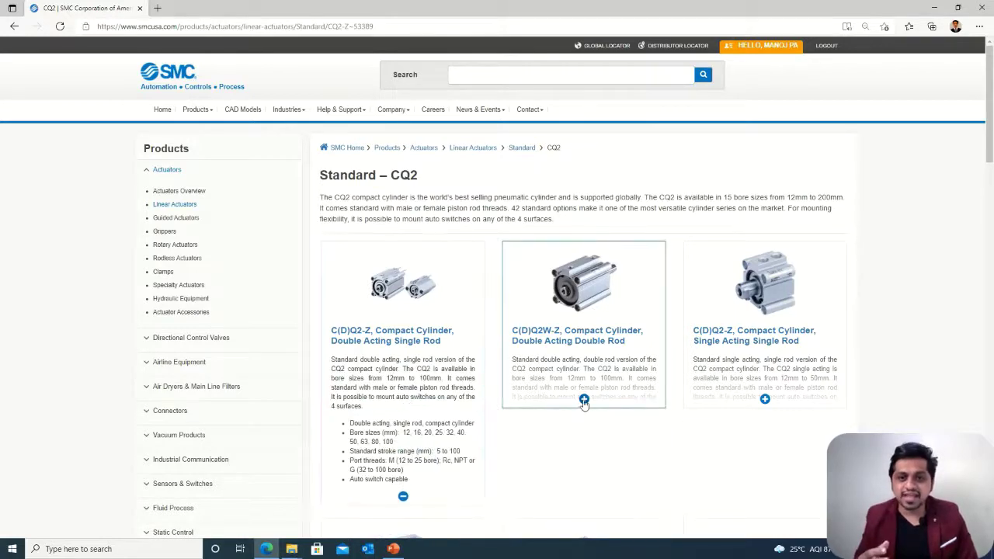
pyautogui.click(584, 398)
pyautogui.click(765, 399)
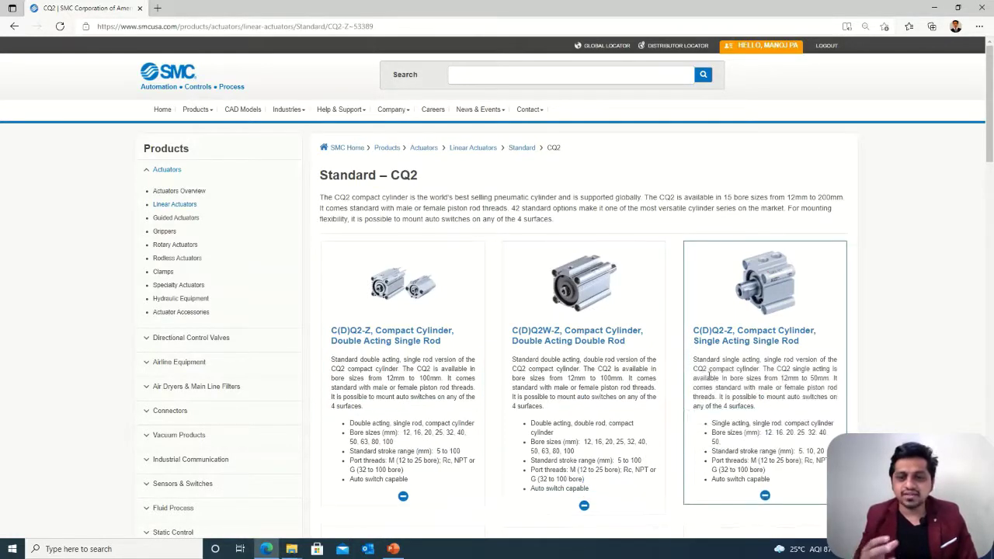
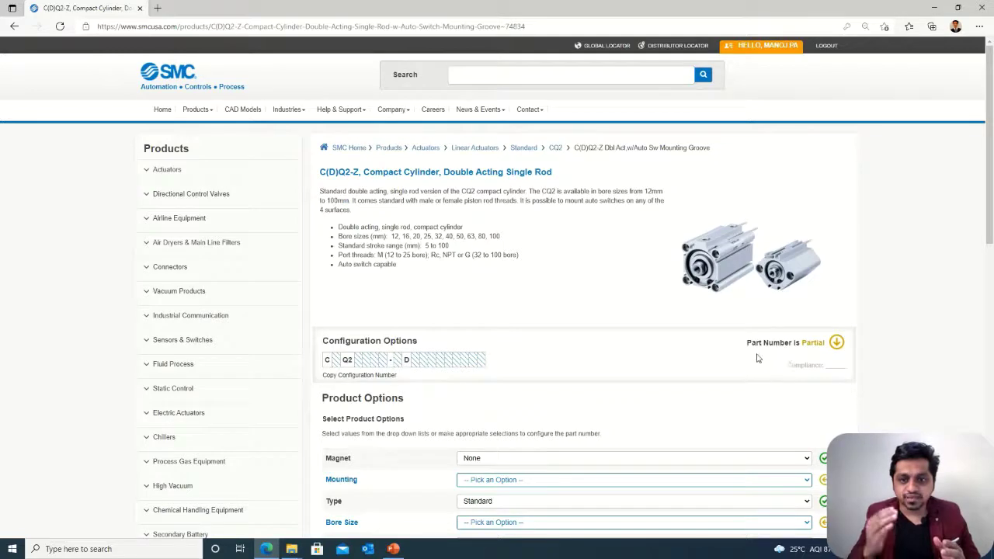
# Step: Configure the C(D)Q2-Z cylinder with magnet D (Built-in) and mounting A (Both Ends Tapped)
pyautogui.scroll(-3, 676, 339)
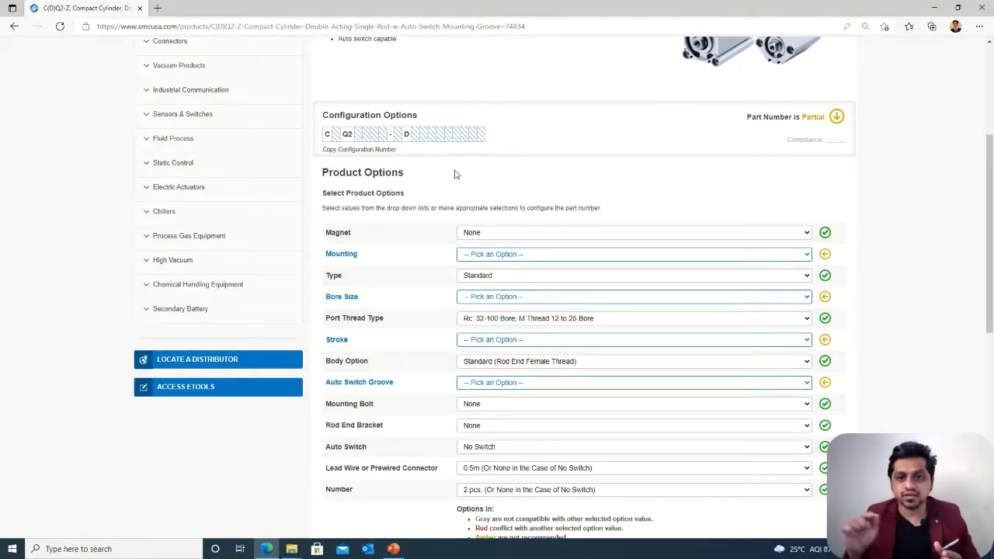
pyautogui.click(479, 241)
pyautogui.click(475, 264)
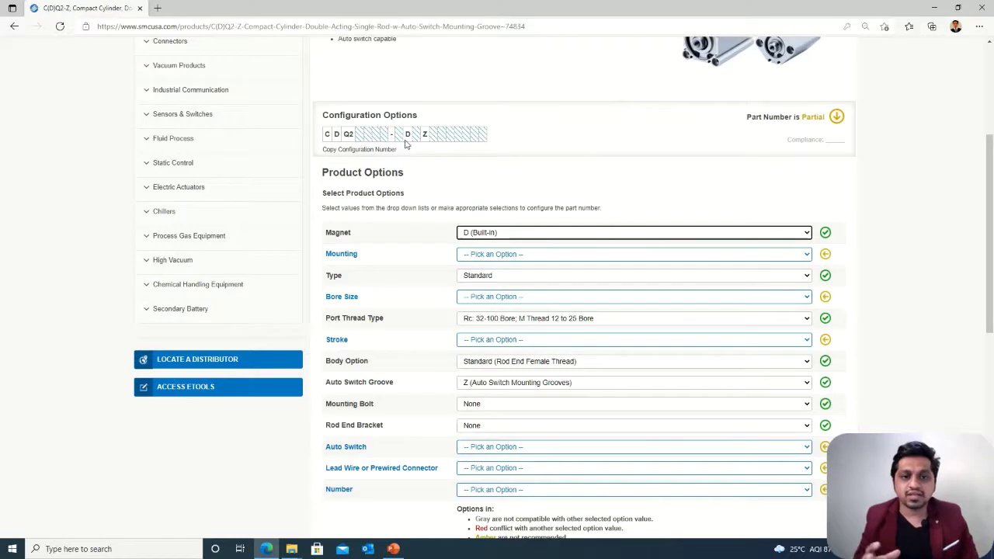
pyautogui.click(511, 254)
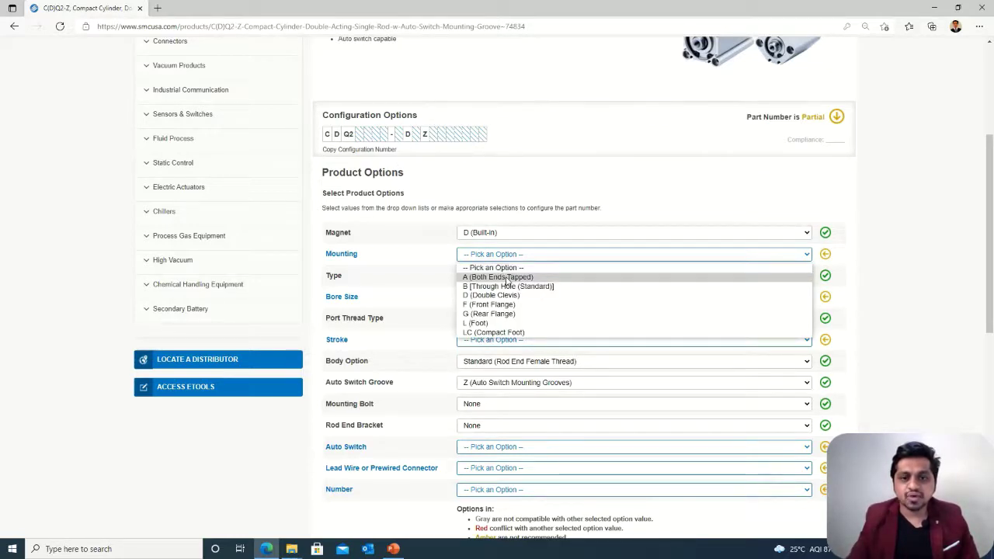
pyautogui.click(505, 277)
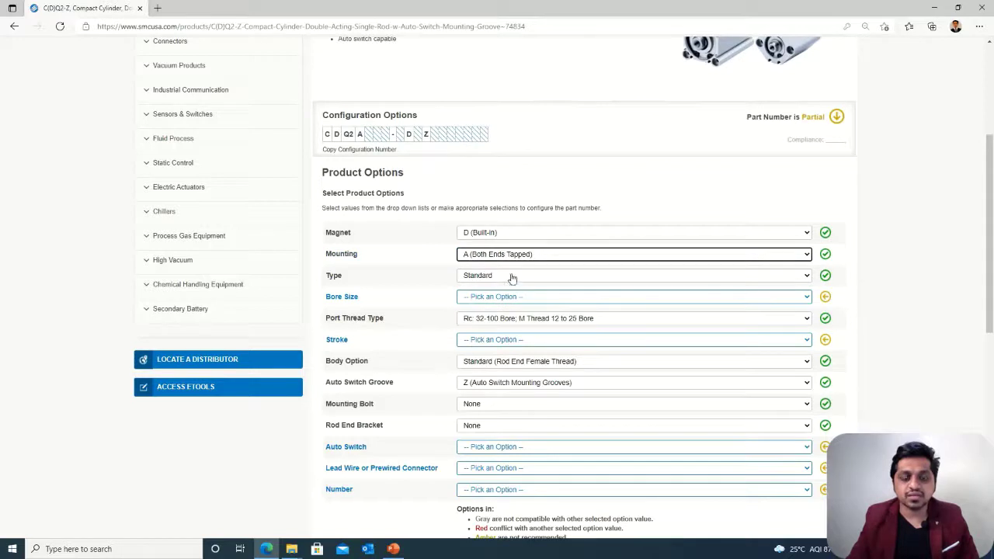
pyautogui.click(543, 258)
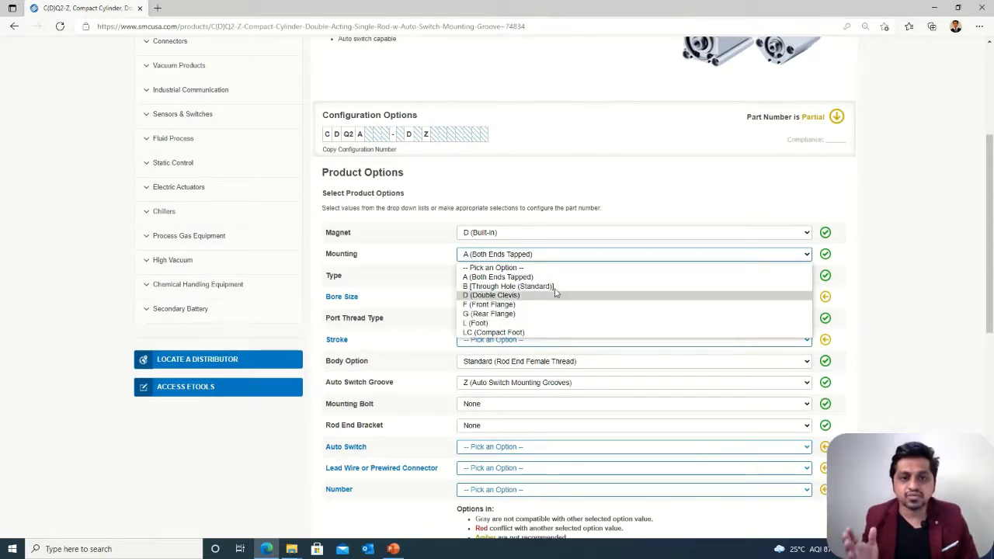
pyautogui.click(586, 220)
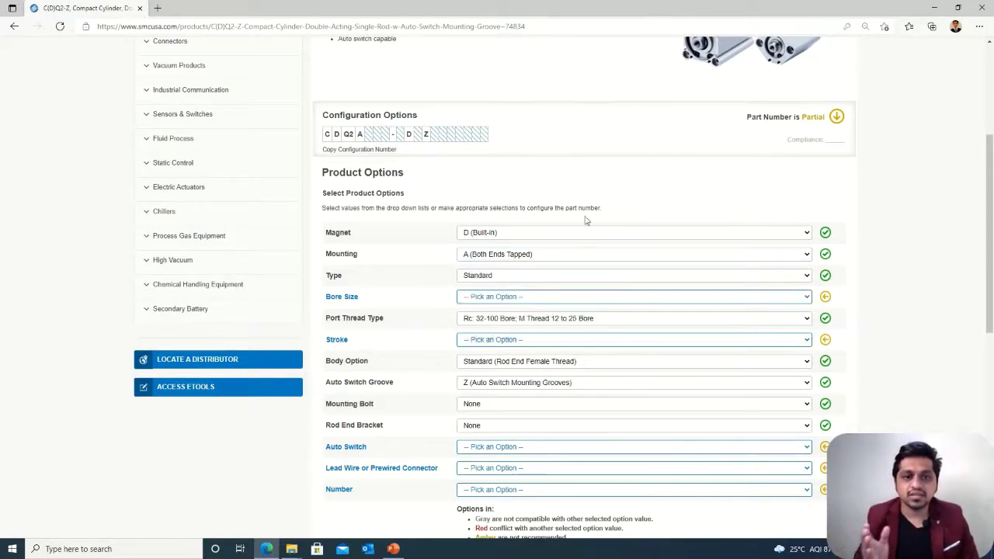
# Step: Choose the Standard type and a 50mm bore size for the cylinder
pyautogui.click(526, 280)
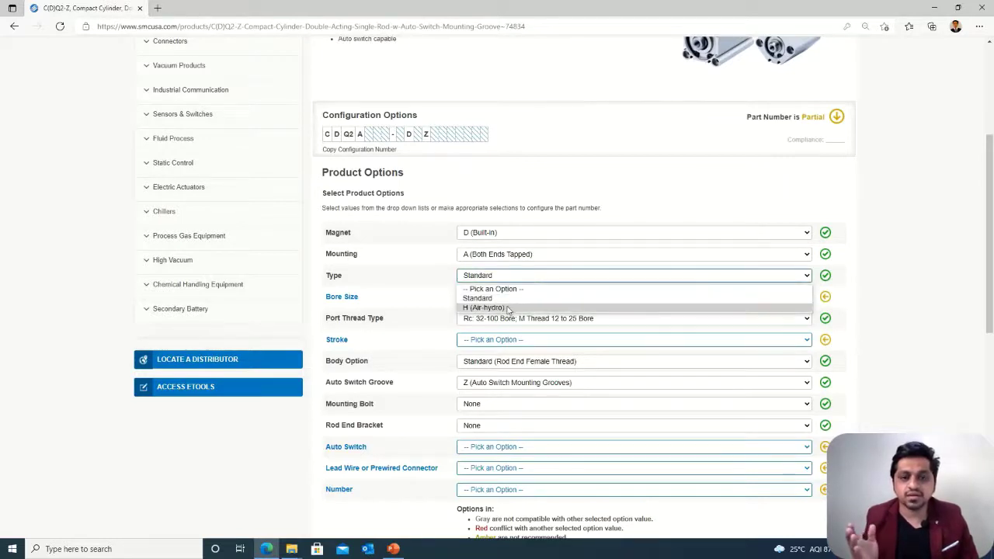
pyautogui.click(513, 300)
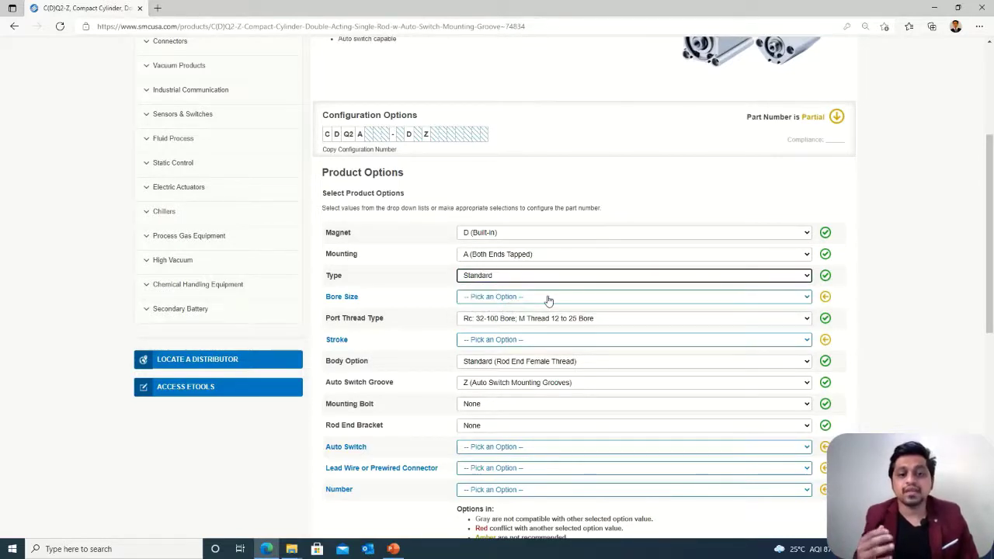
pyautogui.click(547, 297)
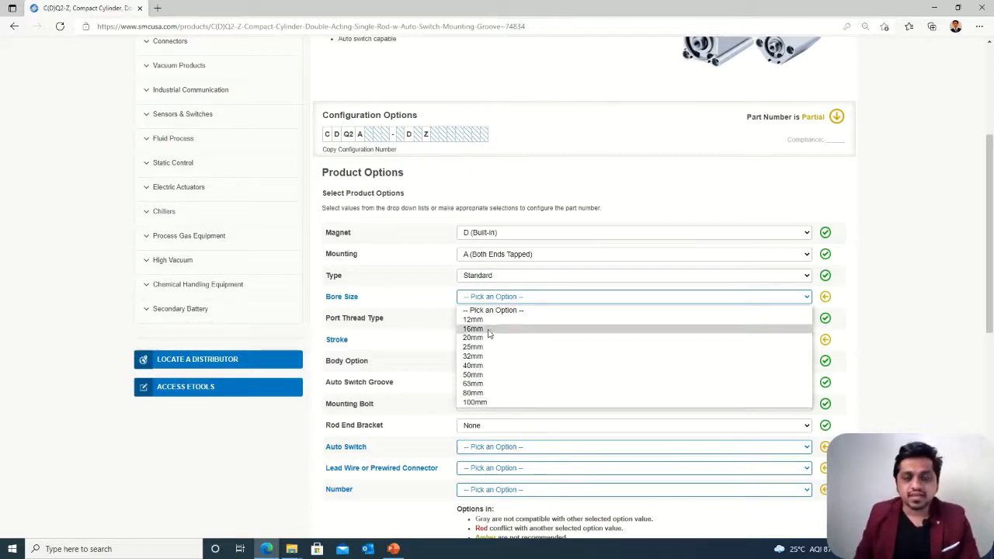
pyautogui.click(474, 375)
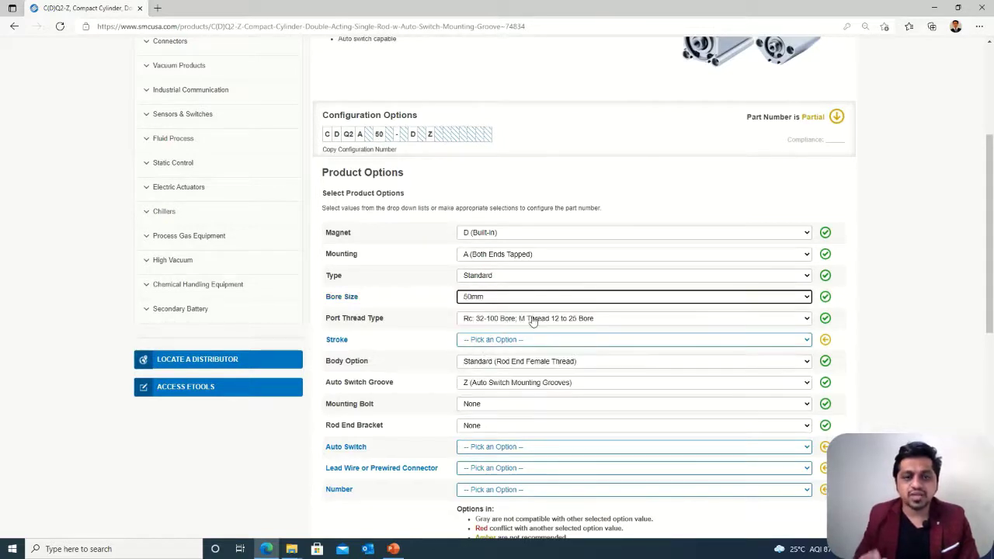
# Step: Select the Rc: 32-100 Bore; M Thread 12 to 25 Bore port thread and a 30mm stroke
pyautogui.click(609, 323)
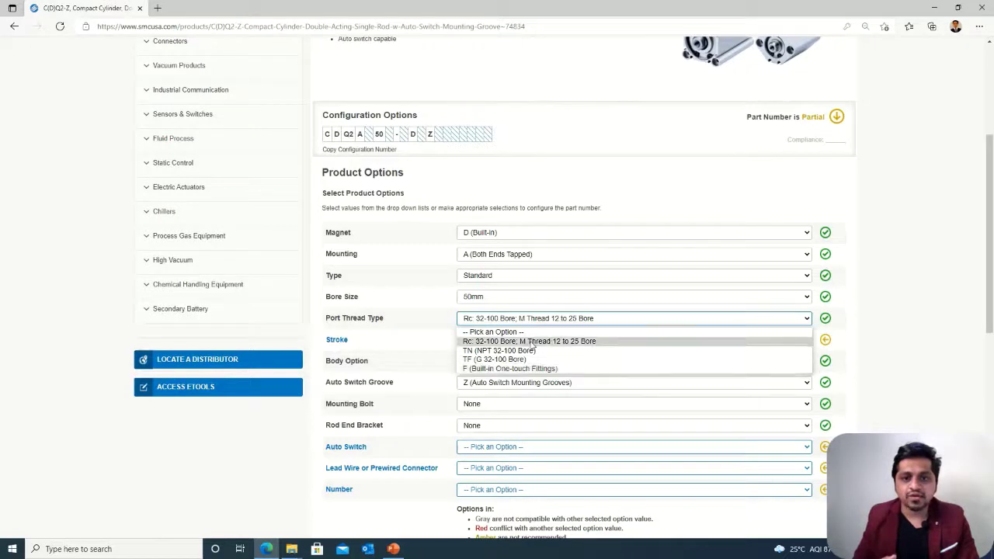
pyautogui.click(490, 341)
pyautogui.click(518, 342)
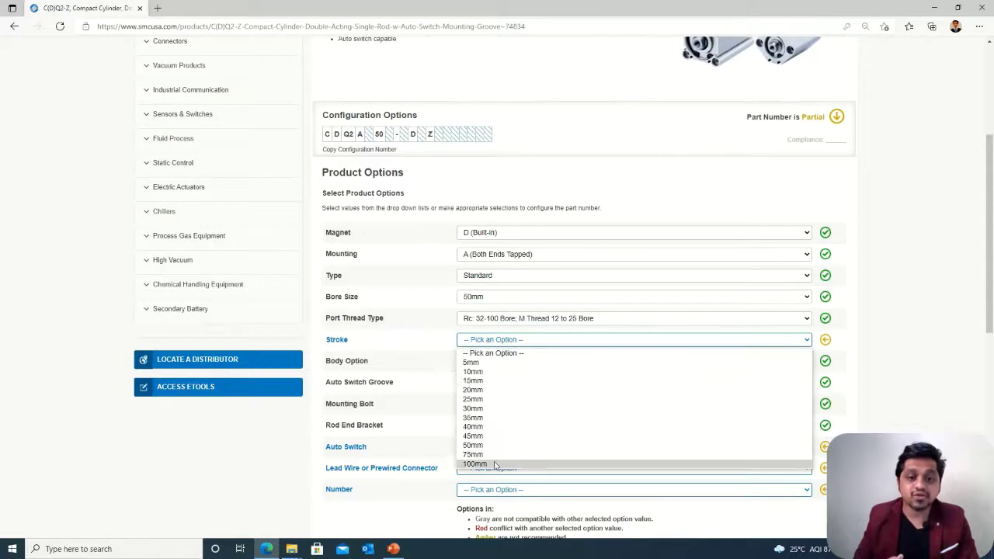
pyautogui.click(480, 409)
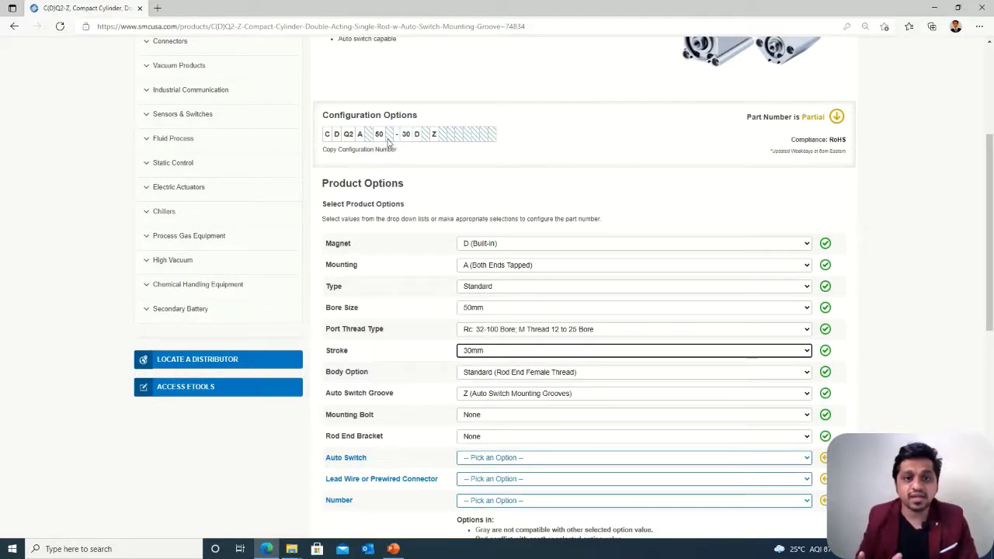
# Step: Check the auto switch groove and mounting bolt choices, and select None for the rod end bracket
pyautogui.scroll(-1, 458, 261)
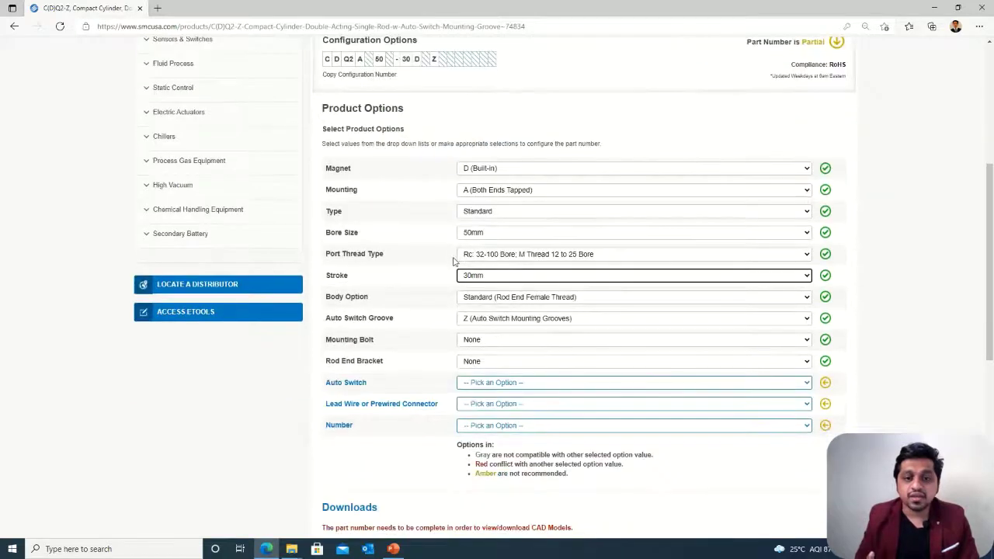
pyautogui.click(495, 323)
pyautogui.click(499, 325)
pyautogui.click(479, 344)
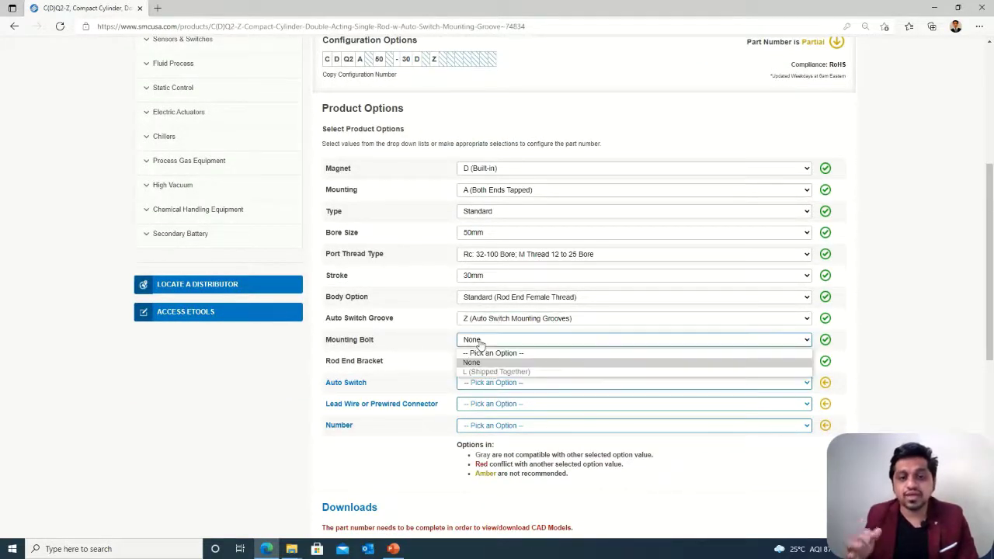
pyautogui.click(481, 345)
pyautogui.click(490, 363)
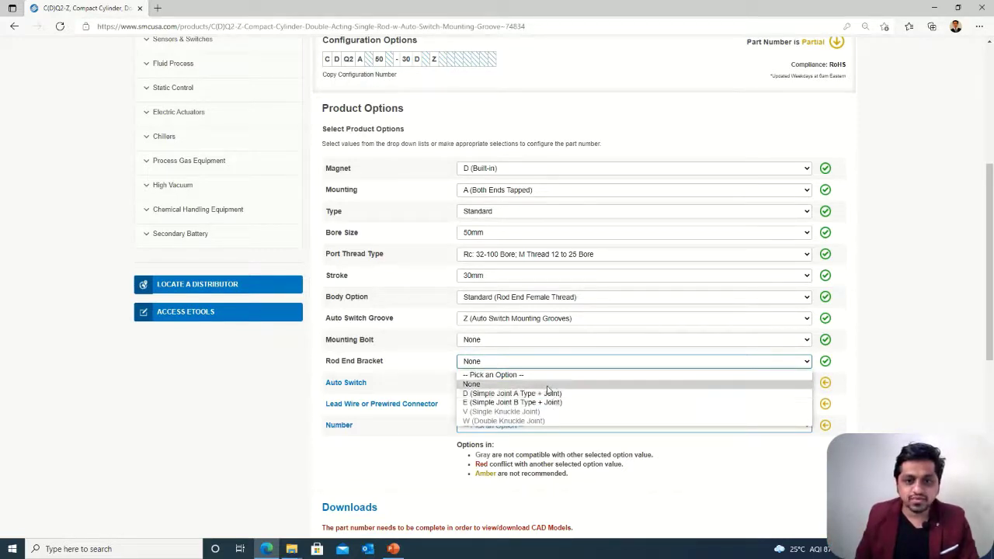
pyautogui.click(547, 385)
# Step: Keep None for the rod end bracket and choose the M9NV Solid State, Gen. Purpose, 3 Wire NPN, Vertical auto switch
pyautogui.click(503, 383)
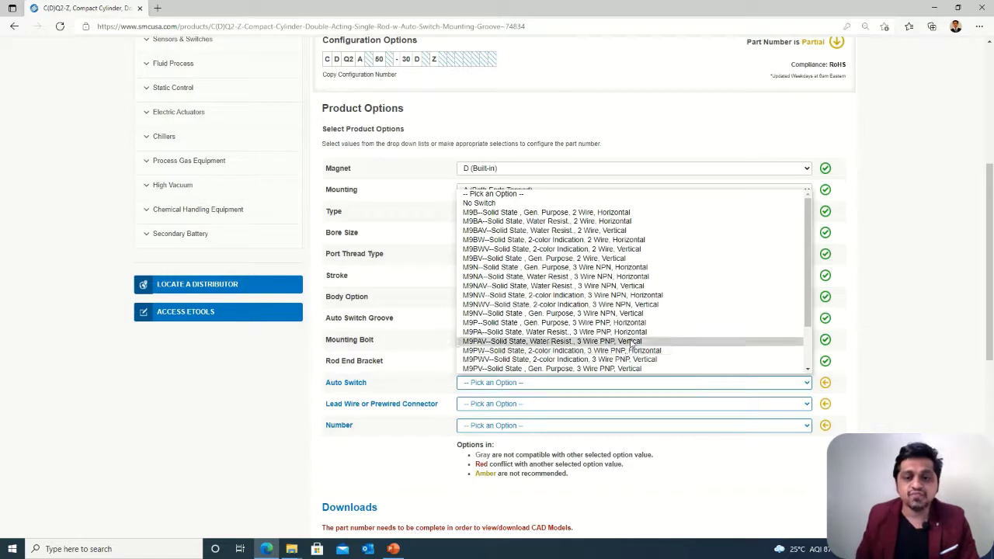
pyautogui.scroll(-1, 631, 344)
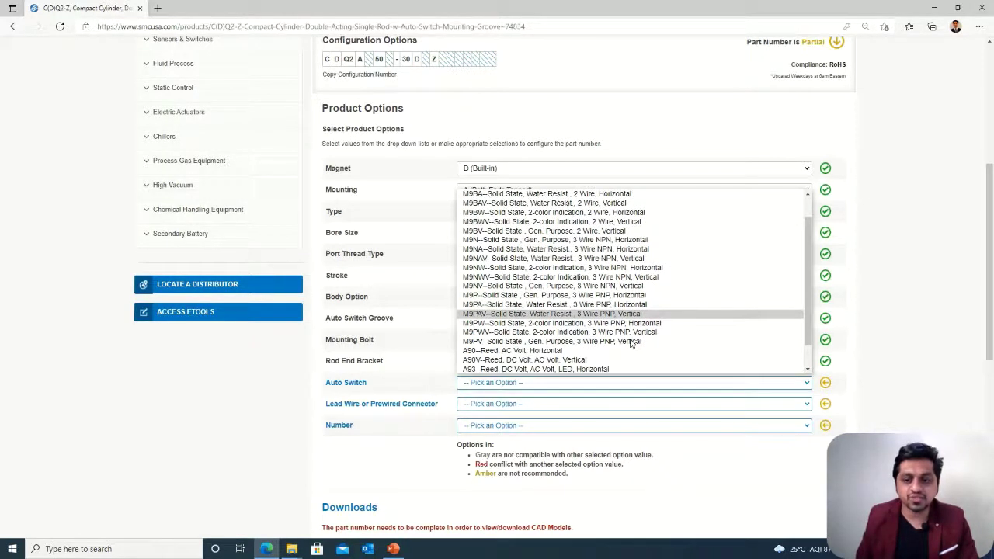
pyautogui.scroll(-1, 631, 344)
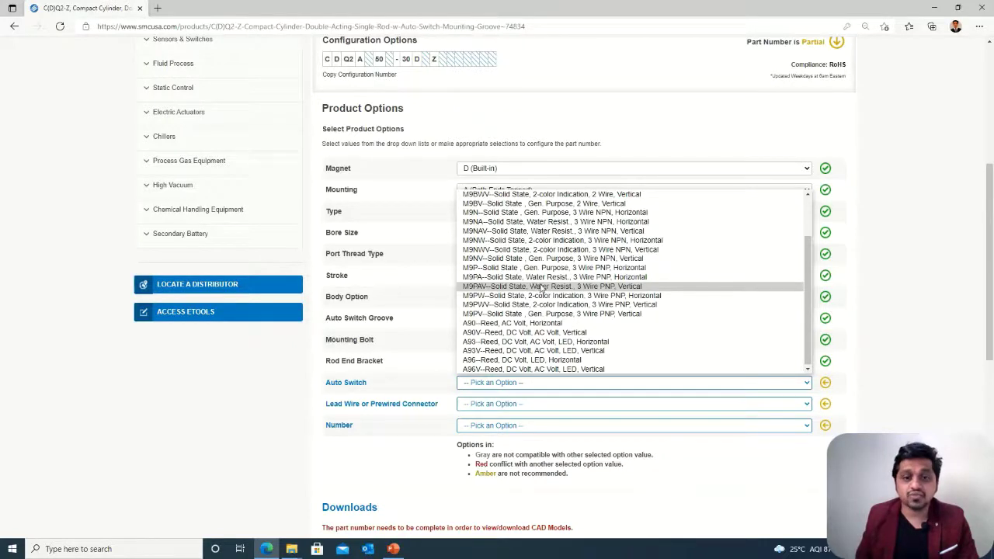
pyautogui.scroll(1, 544, 287)
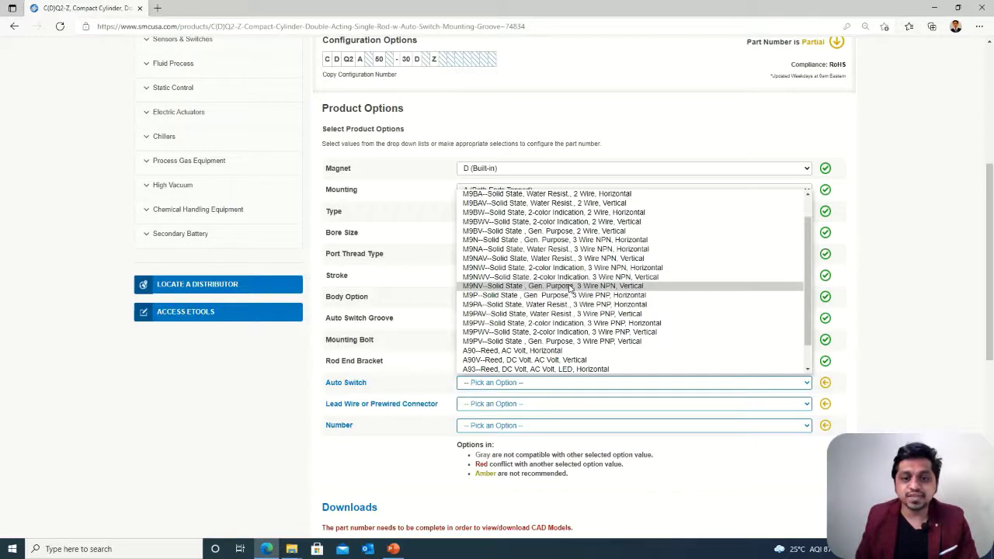
pyautogui.click(571, 287)
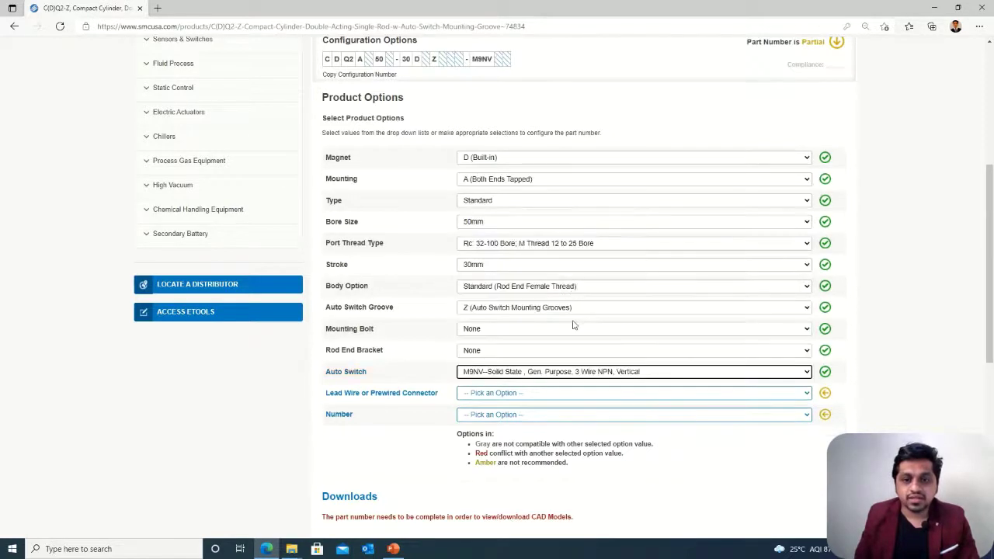
# Step: Select a 0.5m lead wire and 2 pcs. as the number of auto switches to complete the part number
pyautogui.click(488, 406)
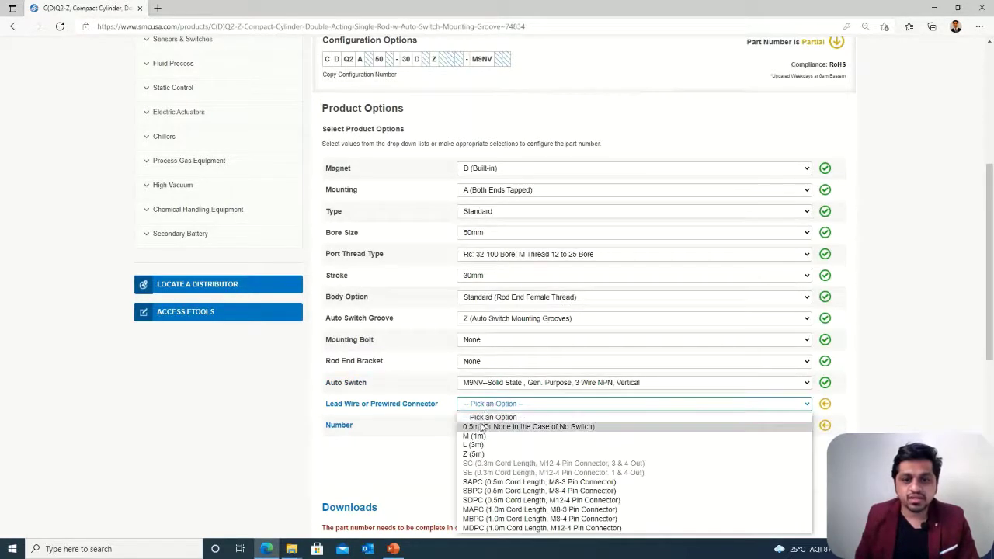
pyautogui.click(475, 428)
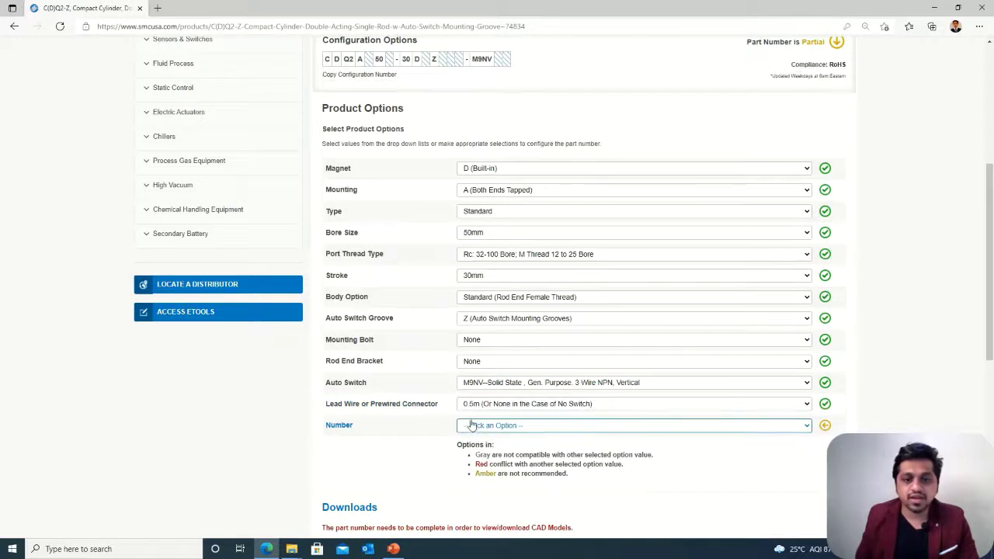
pyautogui.click(473, 426)
pyautogui.click(528, 448)
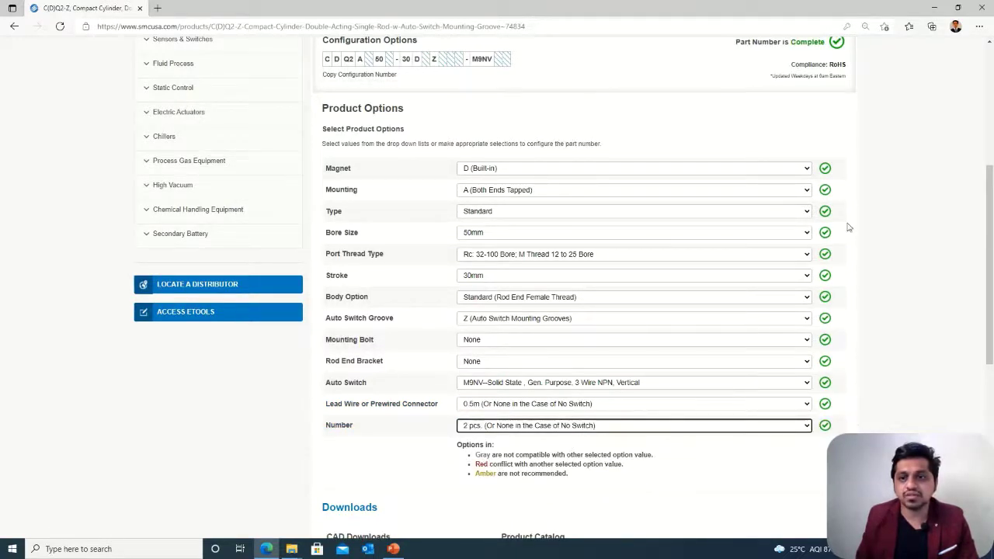
# Step: Open the 3D model of the configured cylinder from its downloads and show the viewer in full screen
pyautogui.scroll(1, 848, 145)
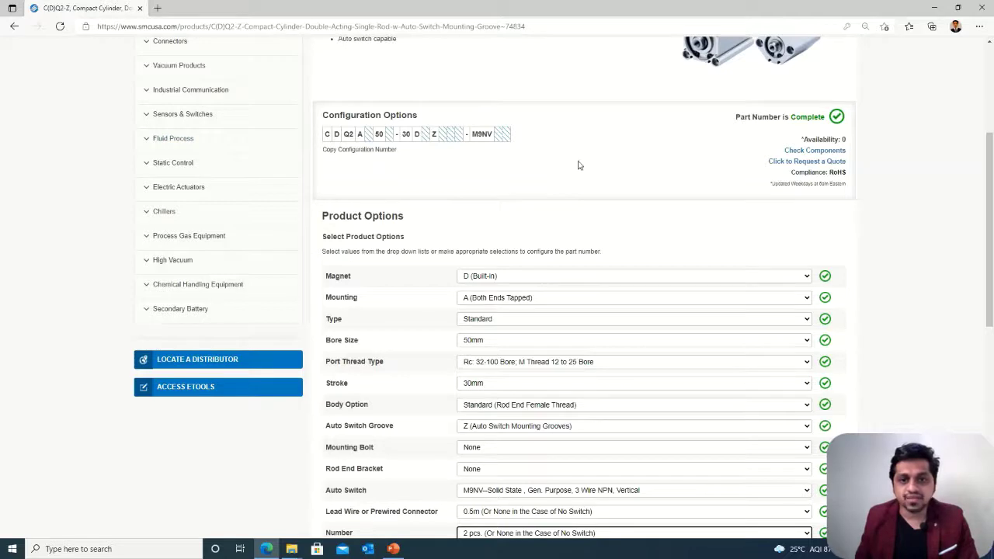
pyautogui.scroll(-5, 578, 164)
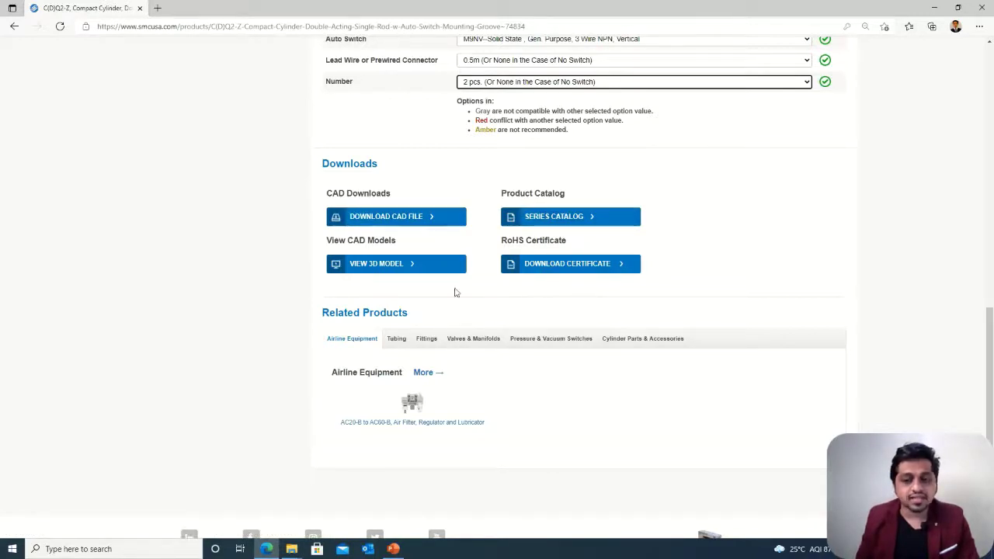
pyautogui.click(368, 268)
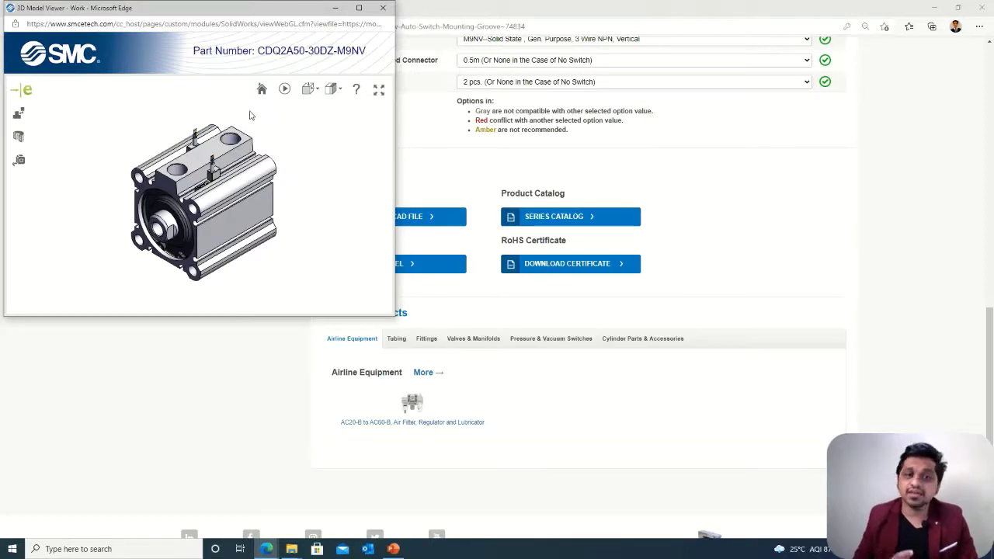
pyautogui.click(379, 91)
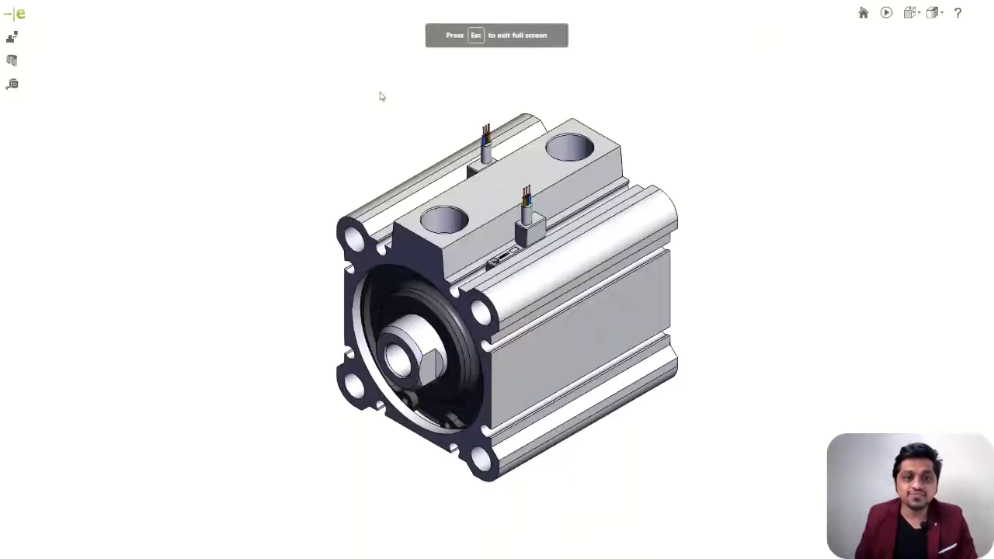
# Step: Examine the cylinder model from several angles and distances, including its ports, auto switches and rod end
pyautogui.scroll(-2, 405, 194)
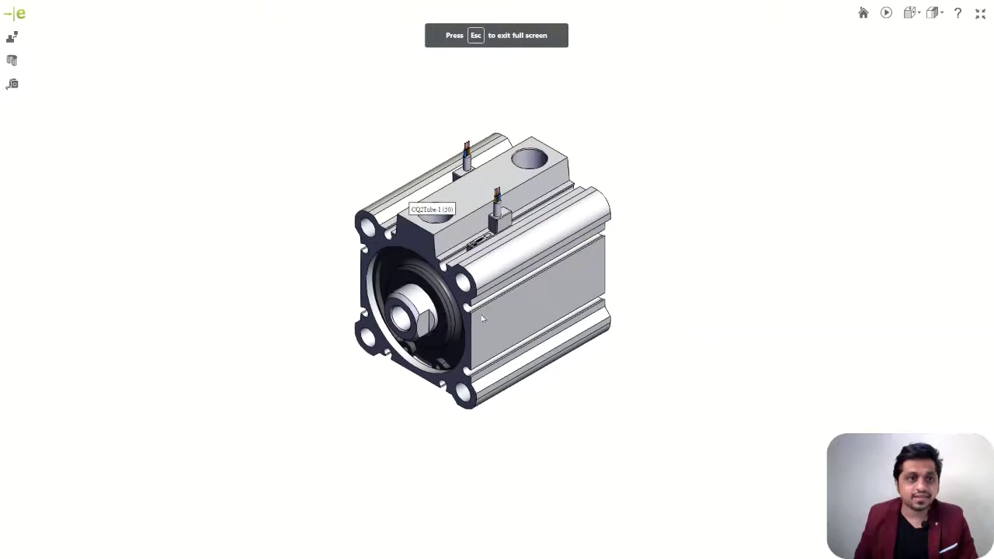
pyautogui.moveTo(613, 225); pyautogui.dragTo(583, 326)
pyautogui.moveTo(543, 263); pyautogui.dragTo(450, 329)
pyautogui.scroll(-2, 528, 303)
pyautogui.scroll(3, 451, 328)
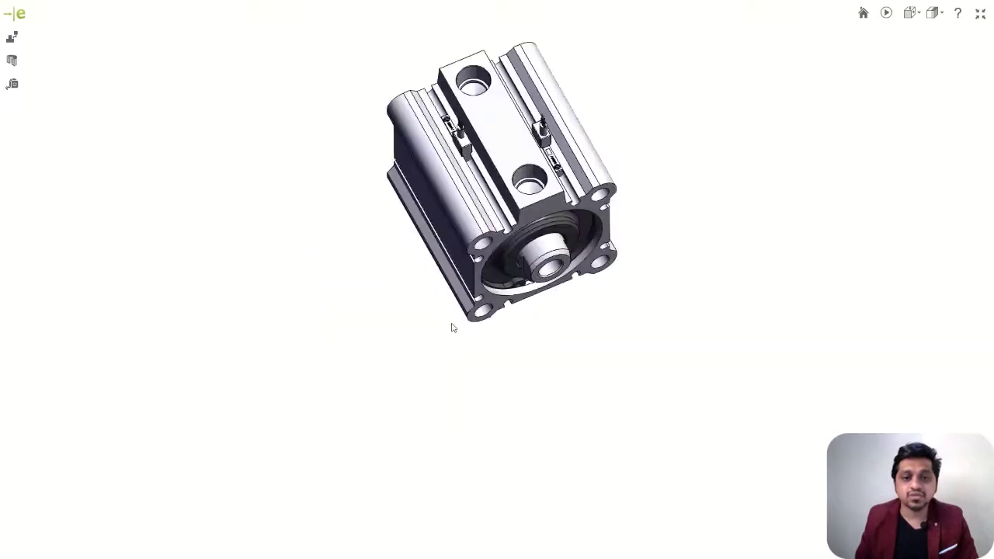
pyautogui.scroll(1, 544, 140)
pyautogui.moveTo(550, 132)
pyautogui.mouseDown()
pyautogui.moveTo(477, 151)
pyautogui.moveTo(505, 163)
pyautogui.moveTo(541, 150)
pyautogui.mouseUp()
pyautogui.scroll(-3, 446, 159)
pyautogui.scroll(2, 538, 109)
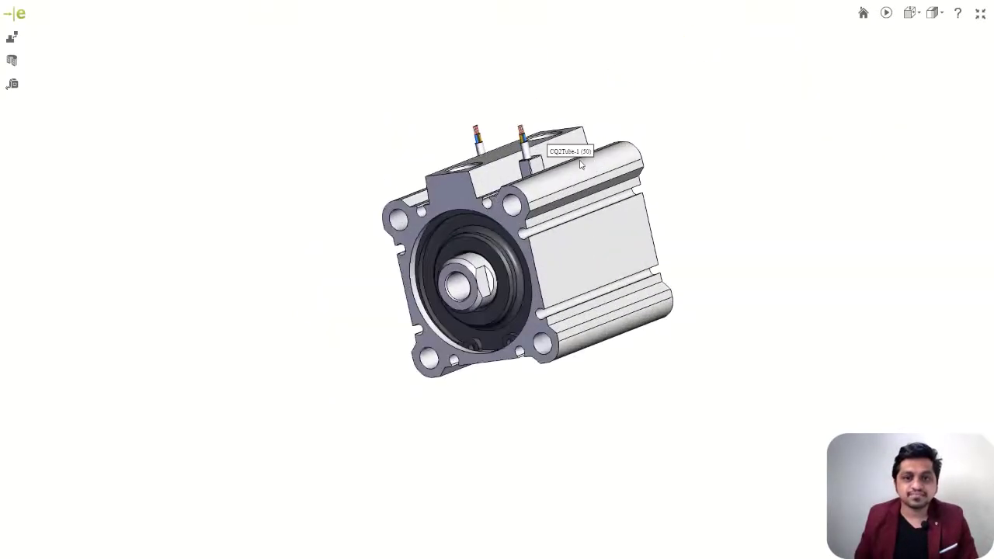
pyautogui.scroll(1, 742, 106)
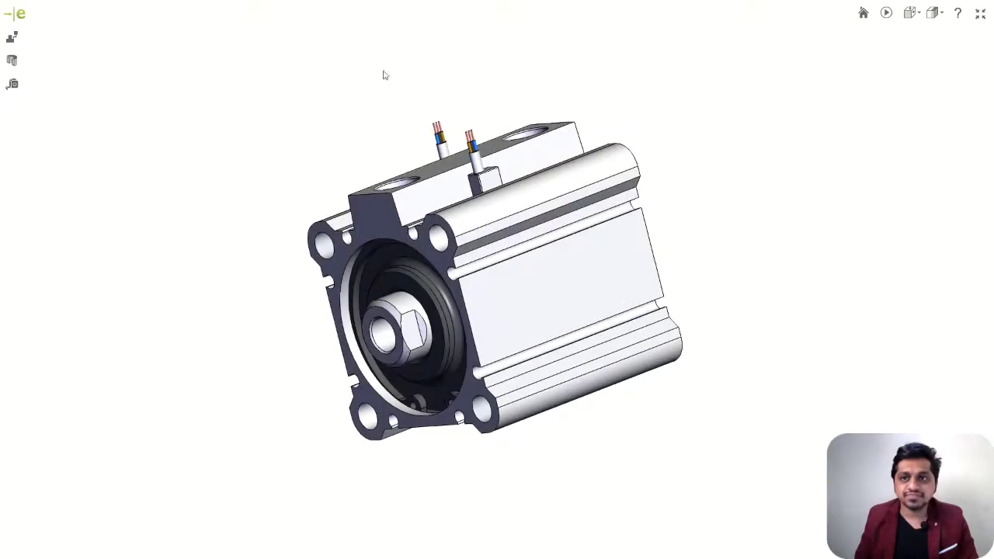
# Step: Explode the cylinder assembly partway to inspect its separate components, and collapse it back together
pyautogui.click(11, 39)
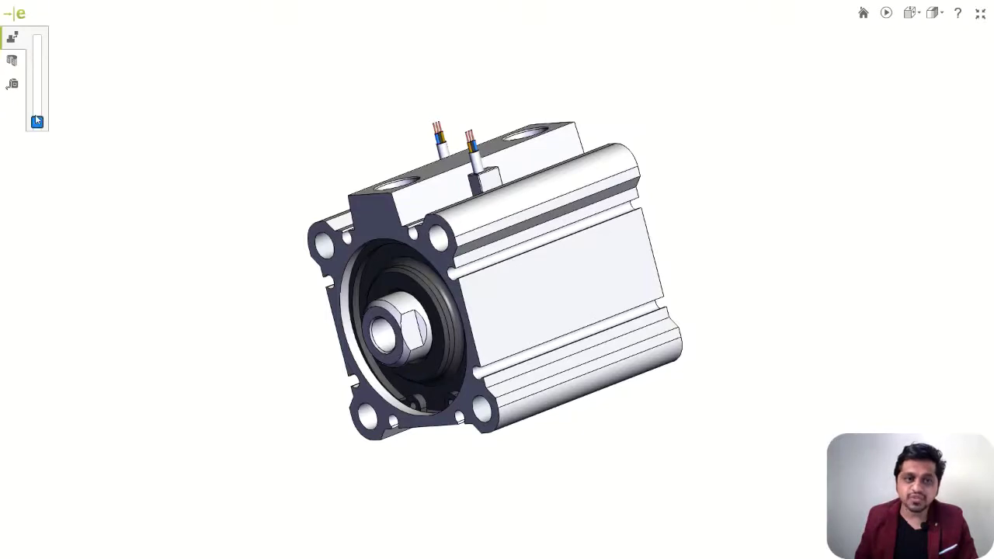
pyautogui.moveTo(37, 120); pyautogui.dragTo(33, 90)
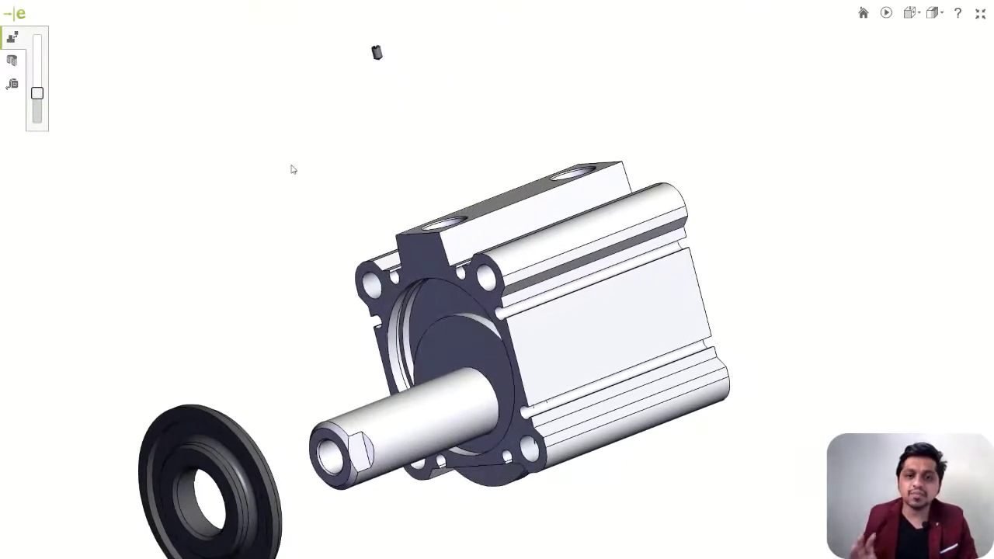
pyautogui.scroll(3, 340, 181)
pyautogui.scroll(-5, 339, 181)
pyautogui.scroll(2, 361, 133)
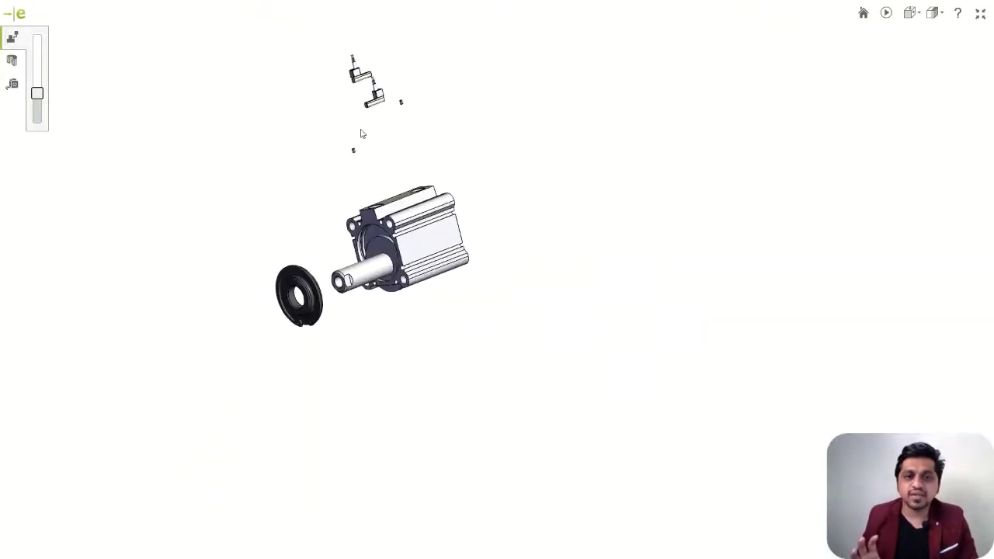
pyautogui.moveTo(396, 150); pyautogui.dragTo(365, 150)
pyautogui.moveTo(37, 94); pyautogui.dragTo(36, 130)
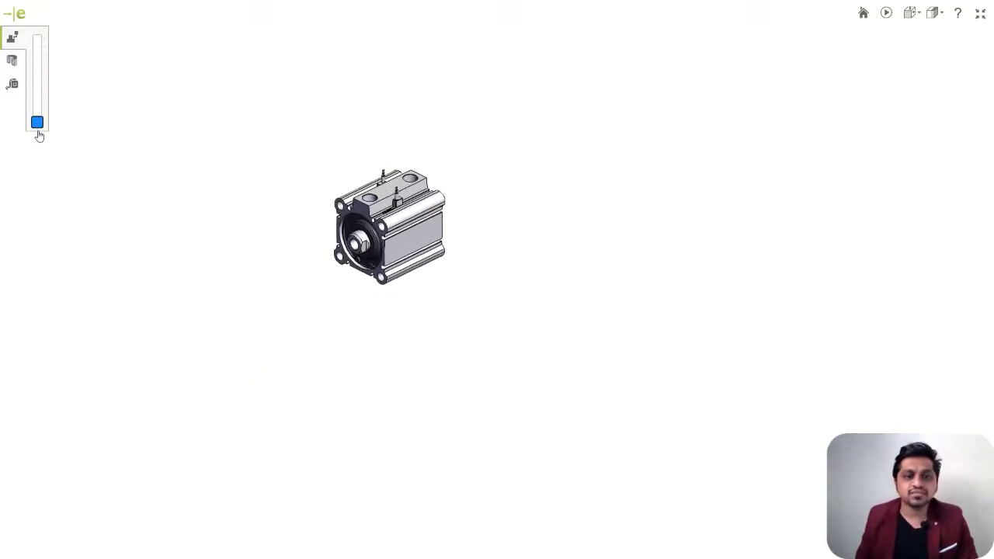
# Step: Measure the point-to-point distance between the cylinder body's front and rear end faces along its lower edge
pyautogui.click(14, 85)
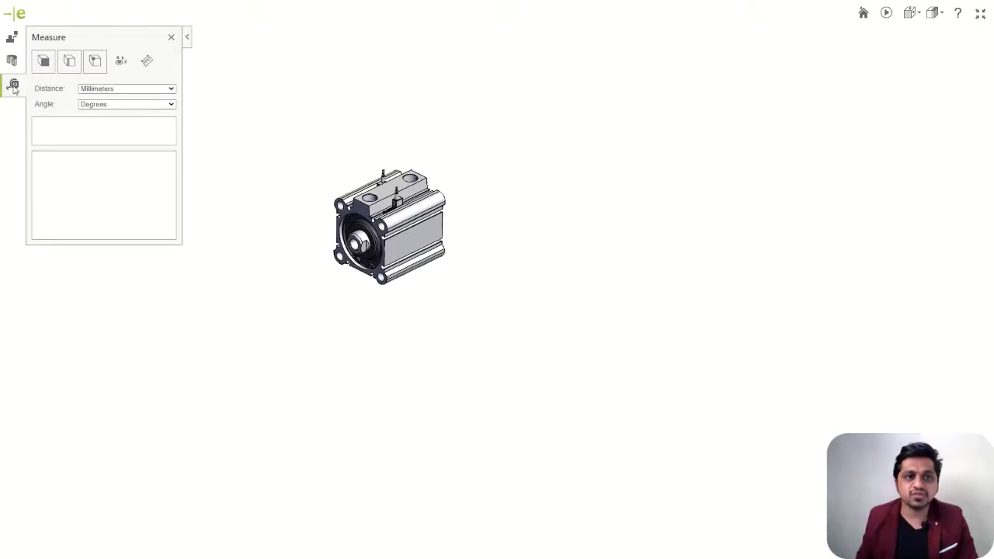
pyautogui.click(172, 39)
pyautogui.scroll(5, 342, 192)
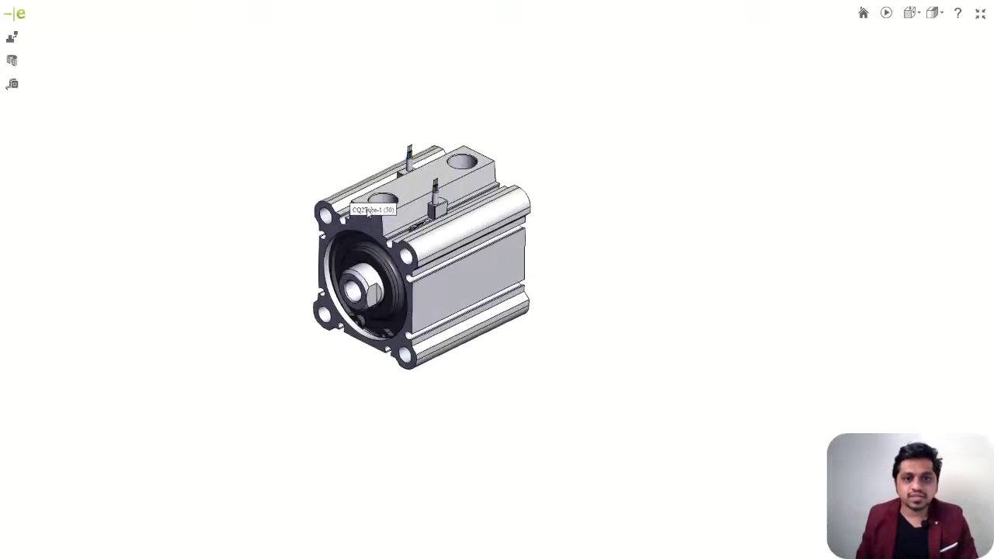
pyautogui.click(12, 85)
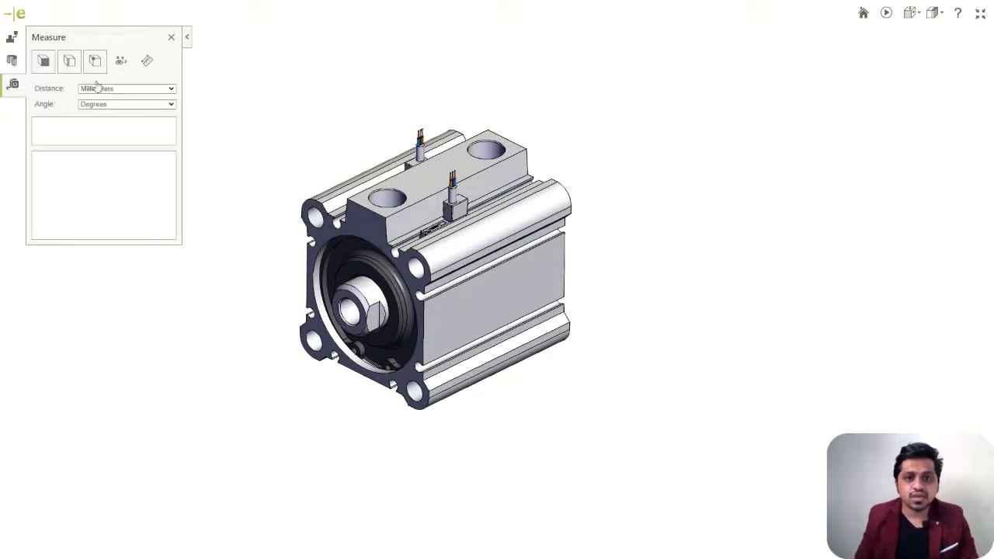
pyautogui.click(149, 65)
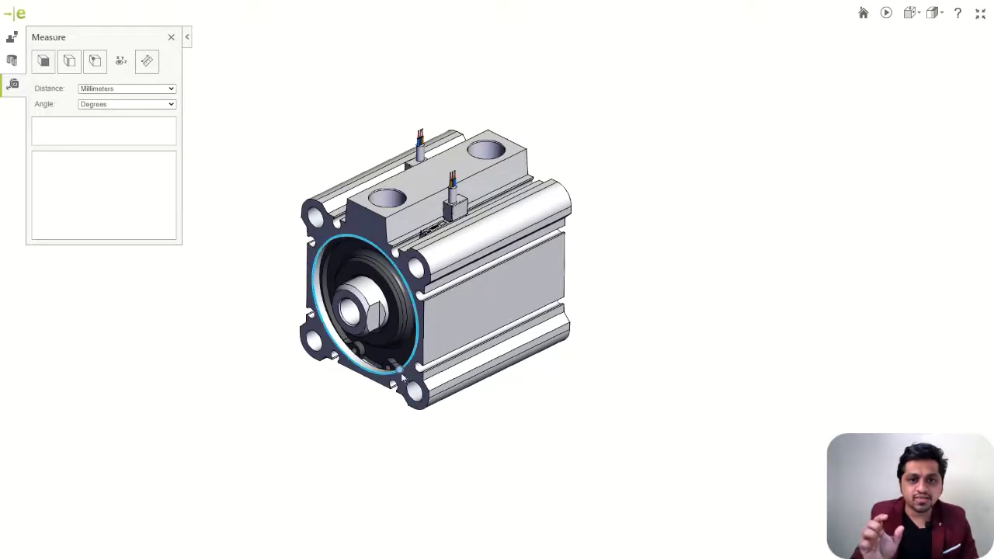
pyautogui.click(403, 375)
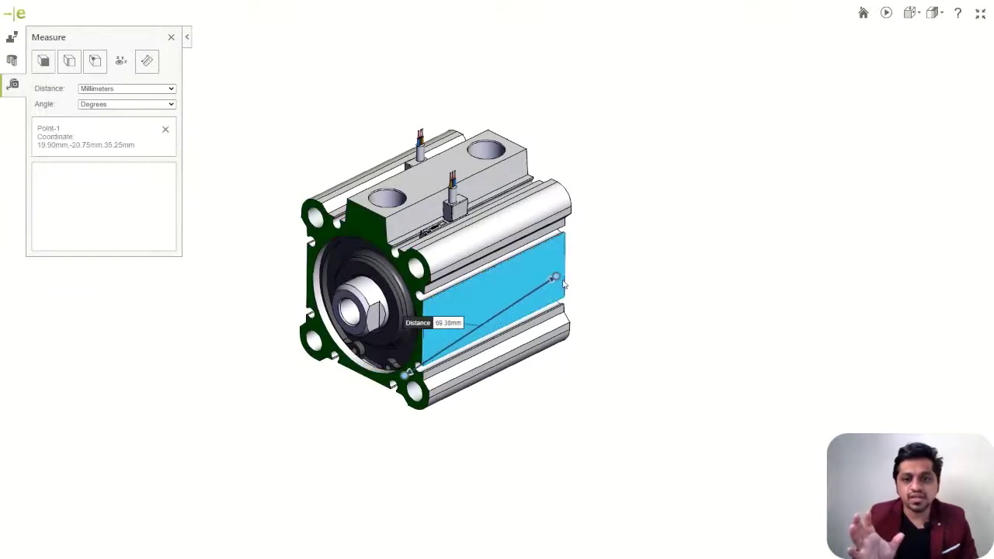
pyautogui.moveTo(563, 286); pyautogui.dragTo(495, 321)
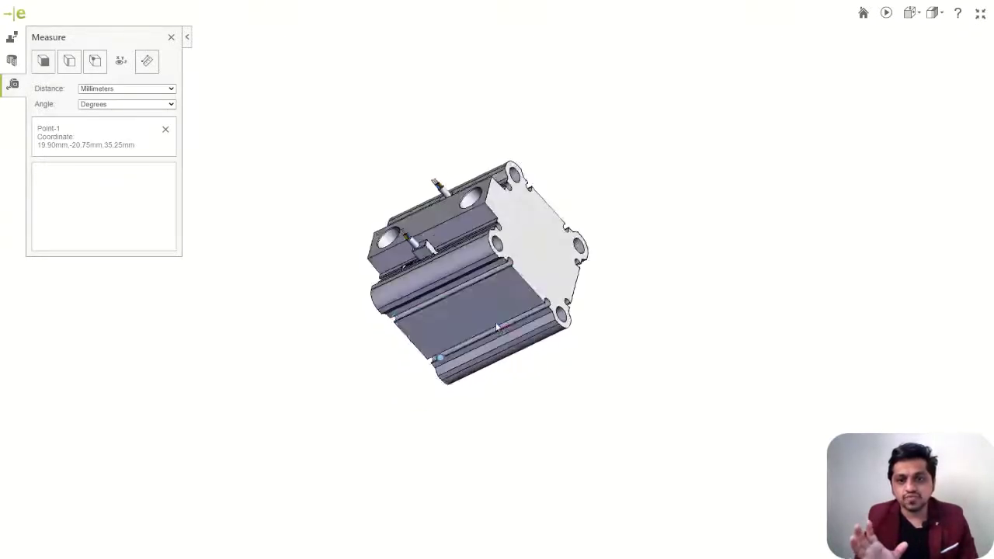
pyautogui.click(538, 290)
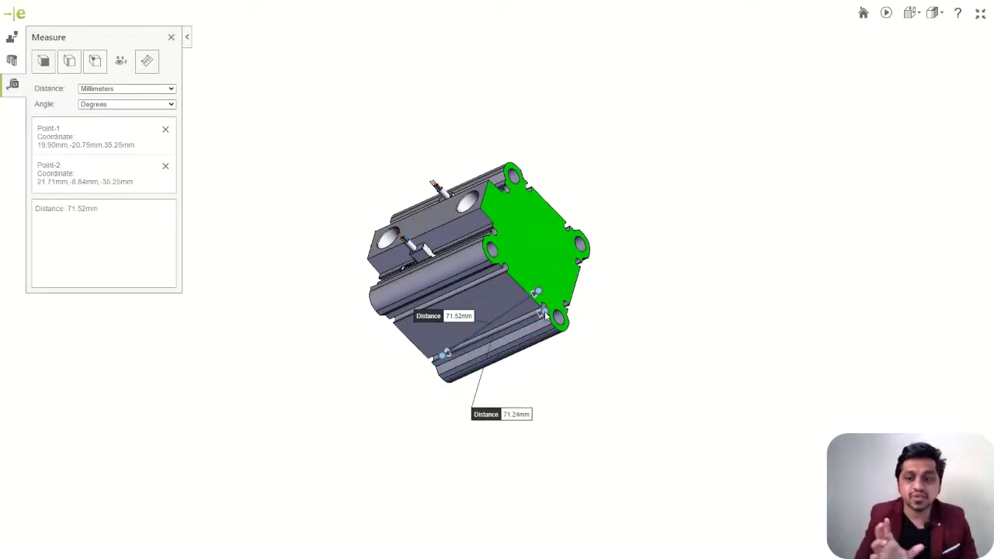
pyautogui.click(545, 313)
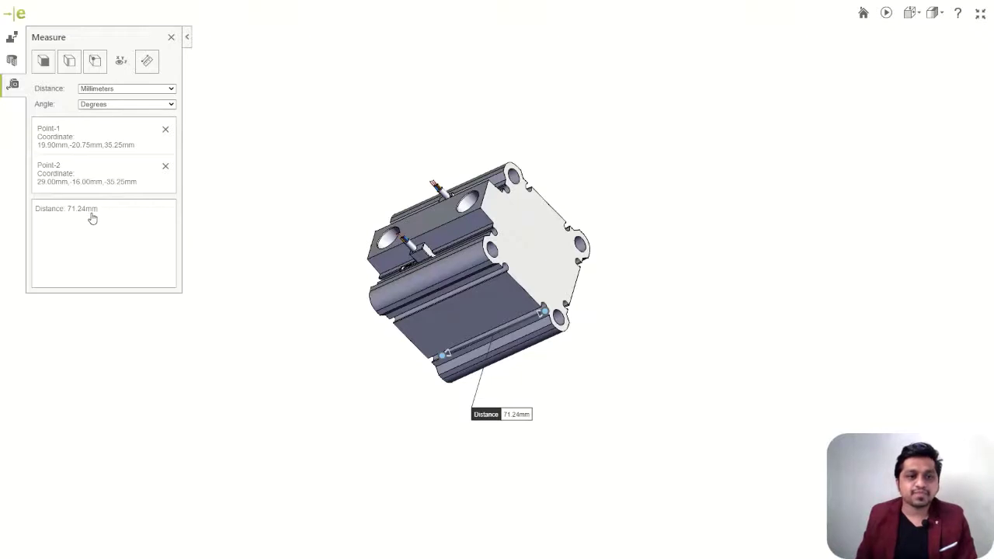
pyautogui.click(186, 39)
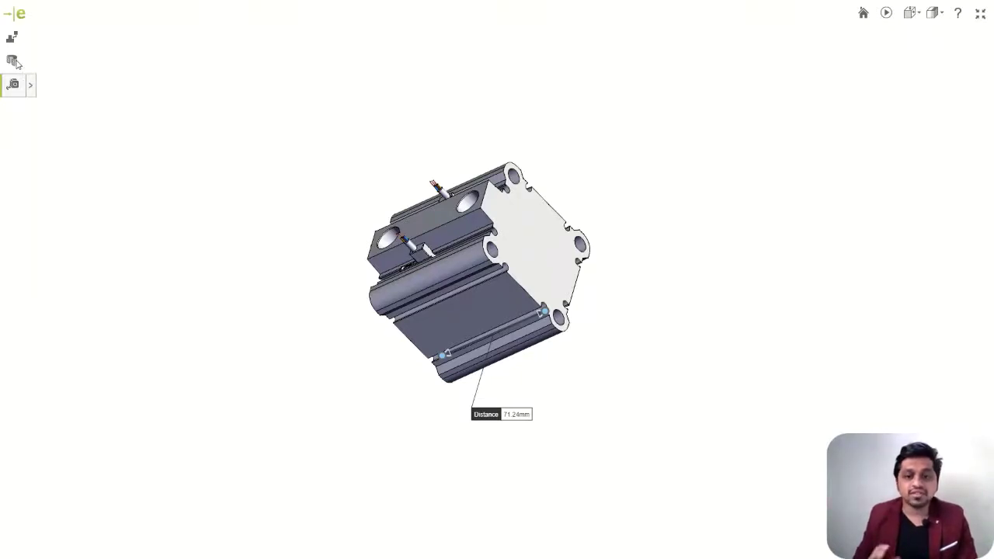
# Step: Cut the cylinder with a section plane to inspect its interior, and turn the section view off
pyautogui.click(13, 61)
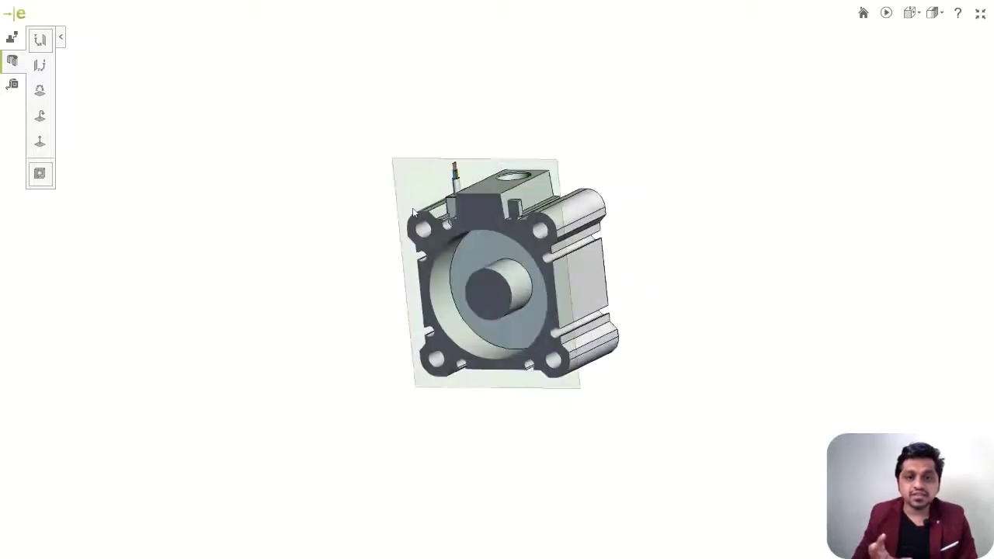
pyautogui.moveTo(521, 169); pyautogui.dragTo(420, 211)
pyautogui.scroll(3, 435, 217)
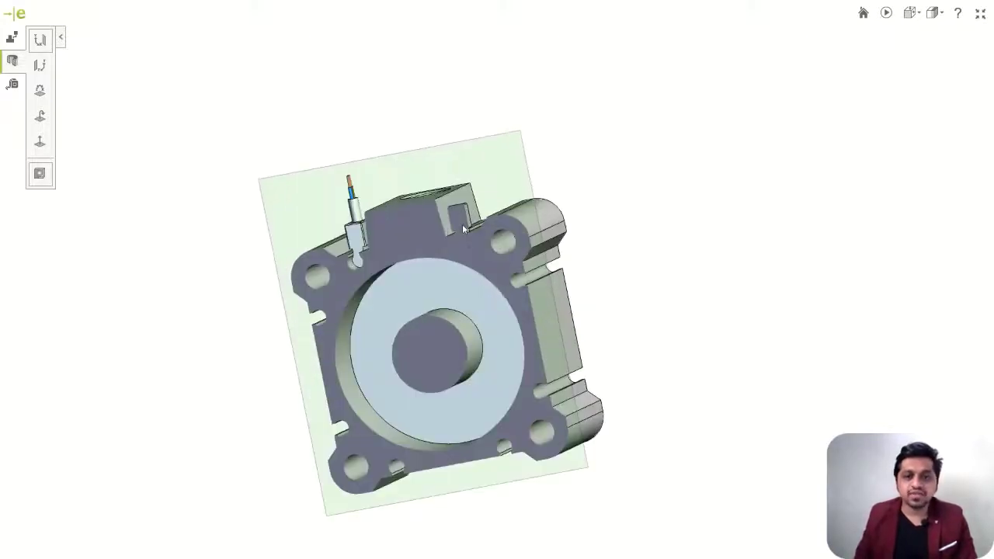
pyautogui.moveTo(474, 179)
pyautogui.mouseDown()
pyautogui.moveTo(528, 165)
pyautogui.moveTo(522, 200)
pyautogui.mouseUp()
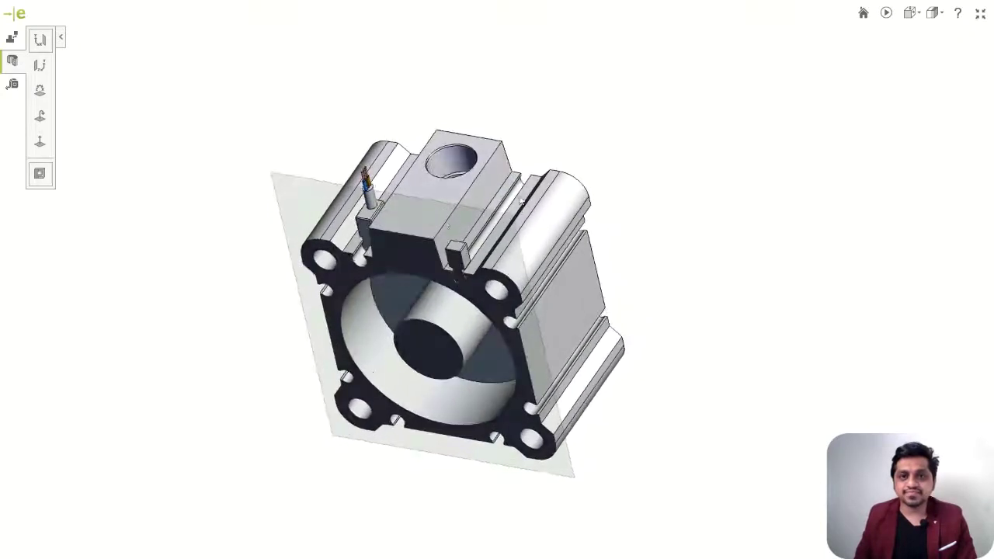
pyautogui.scroll(-5, 487, 153)
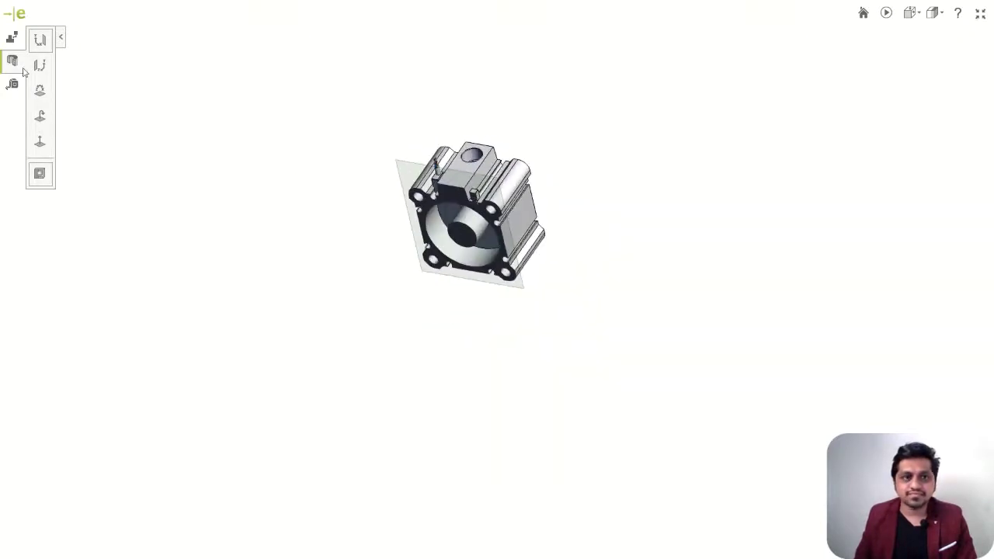
pyautogui.click(14, 67)
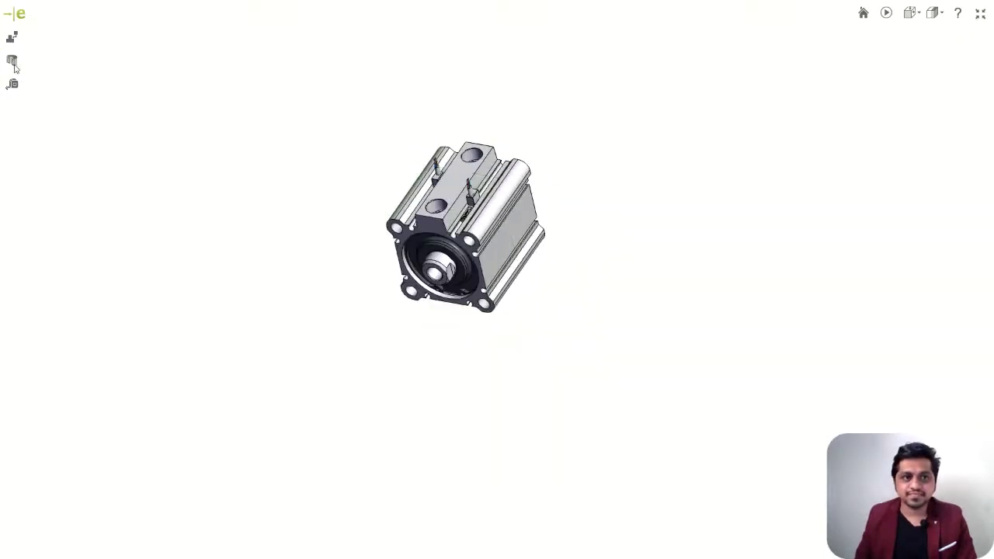
pyautogui.scroll(3, 447, 201)
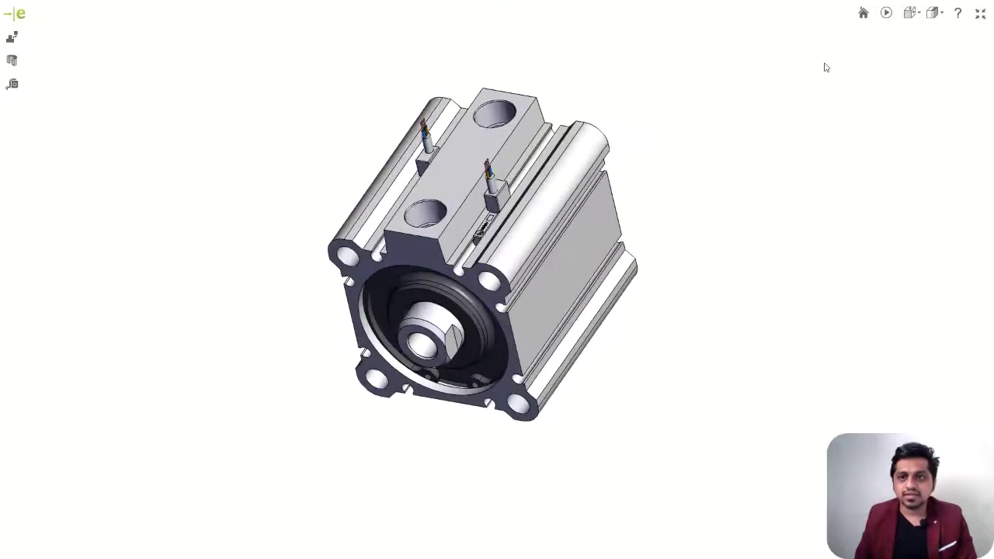
# Step: Play the cylinder model's automatic rotation animation, stop it, and restore the home view
pyautogui.click(886, 13)
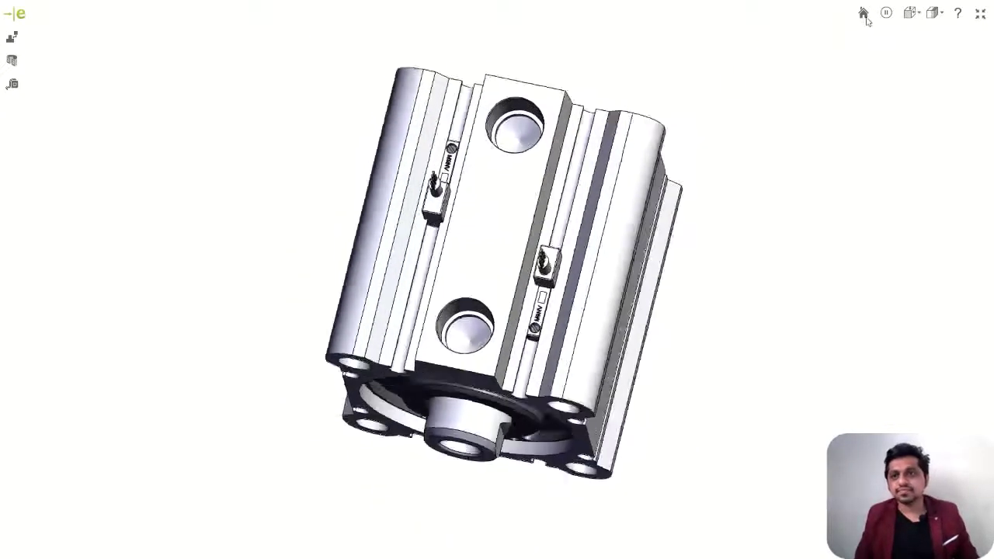
pyautogui.click(886, 14)
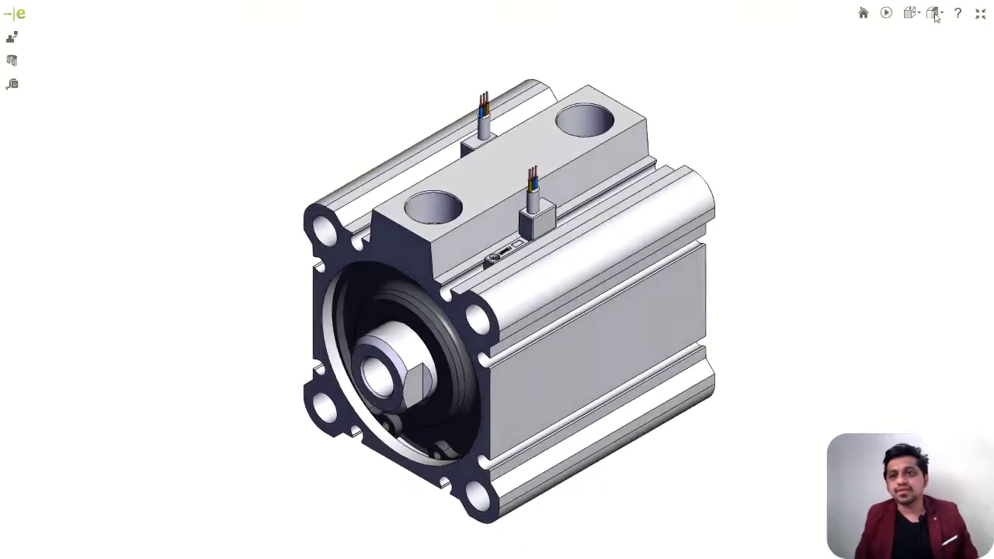
# Step: Display the cylinder as a wireframe with hidden lines visible, and switch it back to the shaded-with-edges style
pyautogui.click(935, 14)
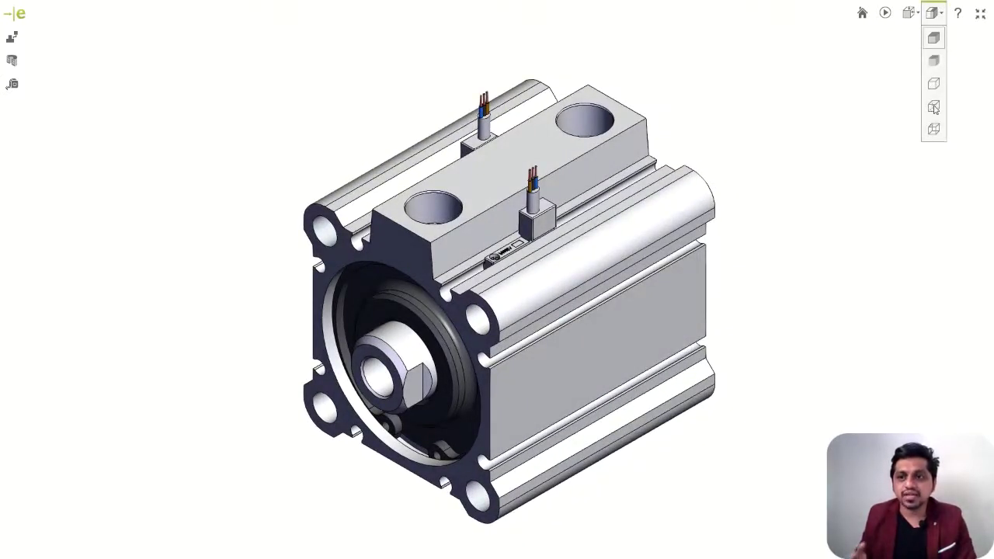
pyautogui.click(934, 107)
pyautogui.scroll(-2, 707, 118)
pyautogui.moveTo(708, 118)
pyautogui.mouseDown()
pyautogui.moveTo(663, 127)
pyautogui.moveTo(699, 127)
pyautogui.mouseUp()
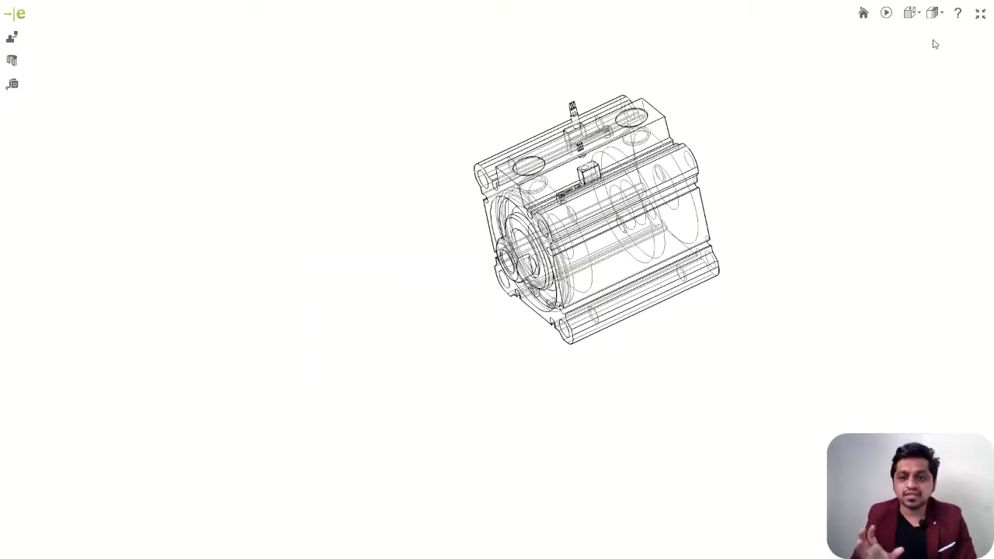
pyautogui.click(934, 13)
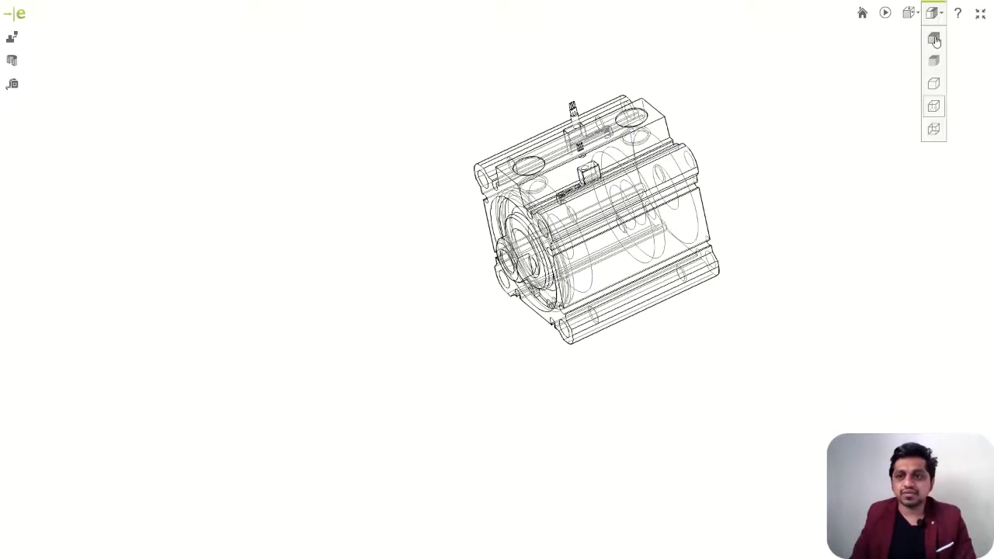
pyautogui.click(934, 39)
# Step: View the cylinder model straight from the front, and return it to the isometric view
pyautogui.click(916, 16)
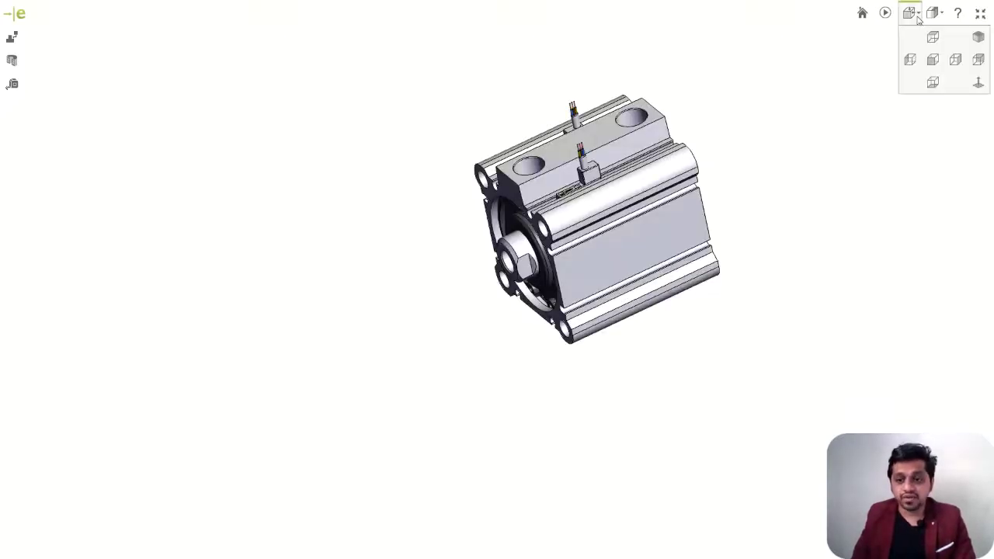
pyautogui.click(933, 60)
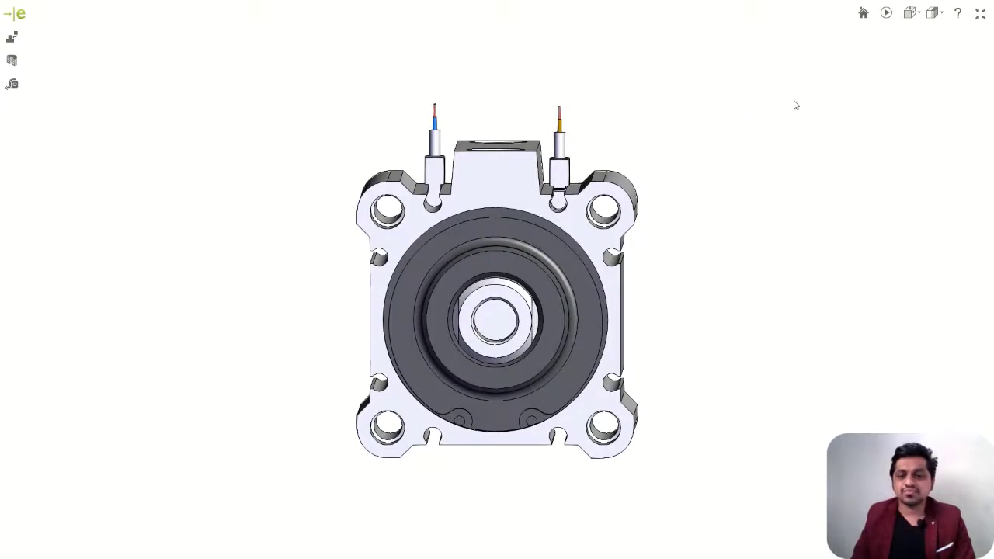
pyautogui.click(913, 16)
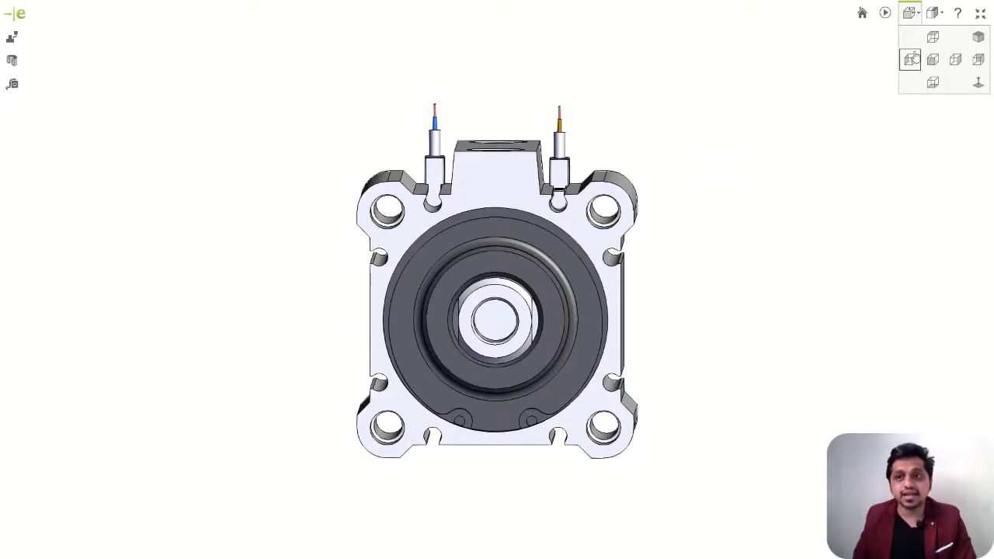
pyautogui.click(977, 38)
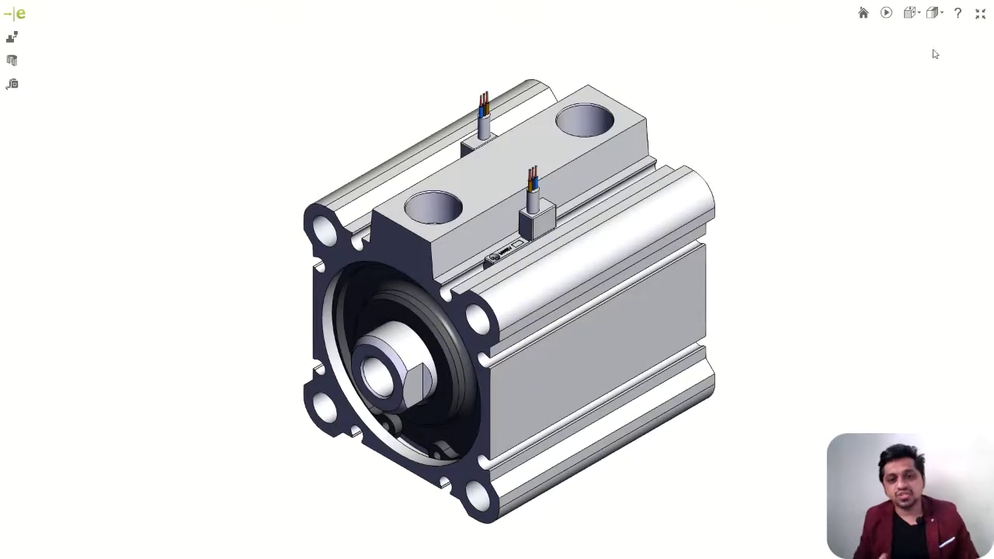
# Step: Leave the full-screen 3D view, minimize the viewer, and open the configured cylinder's CAD file download window at full size
pyautogui.click(980, 17)
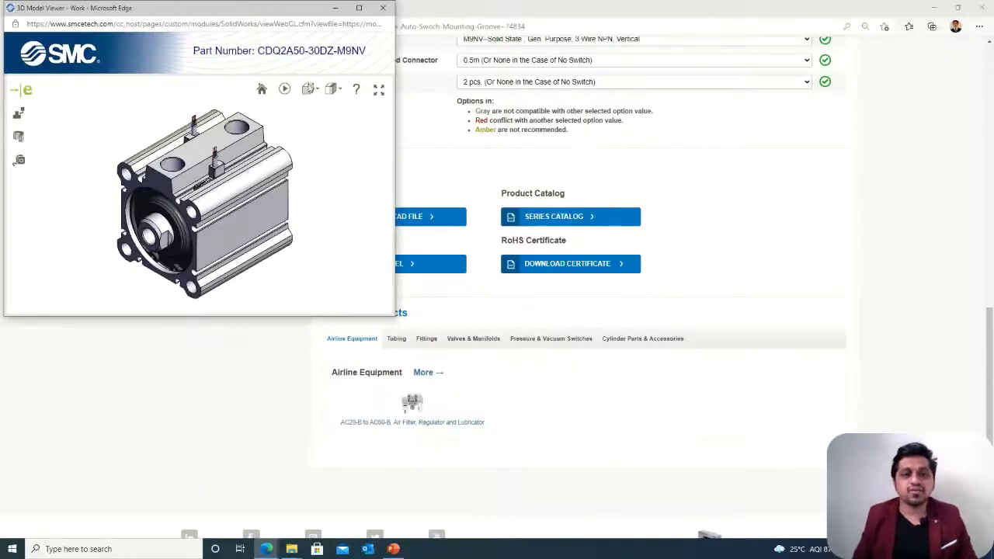
pyautogui.click(332, 10)
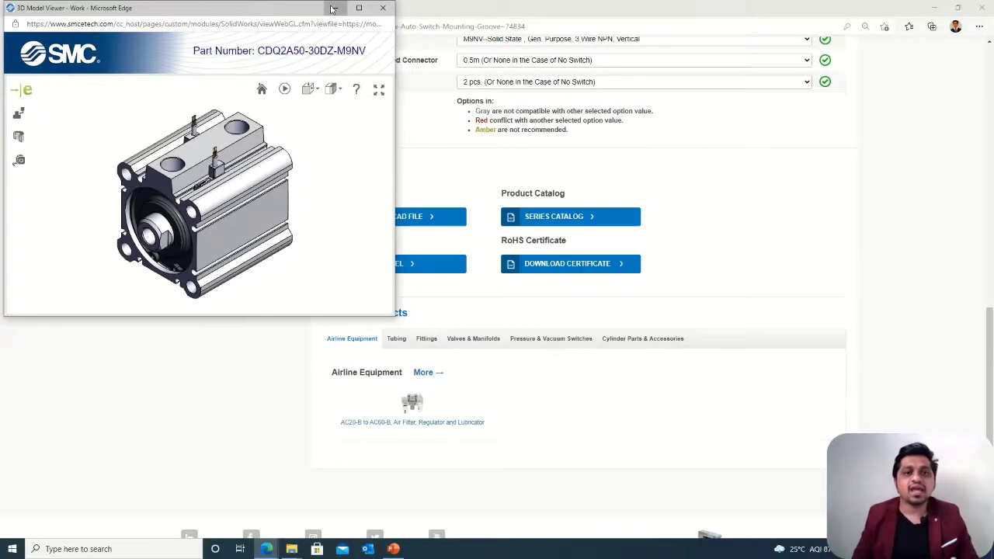
pyautogui.click(386, 218)
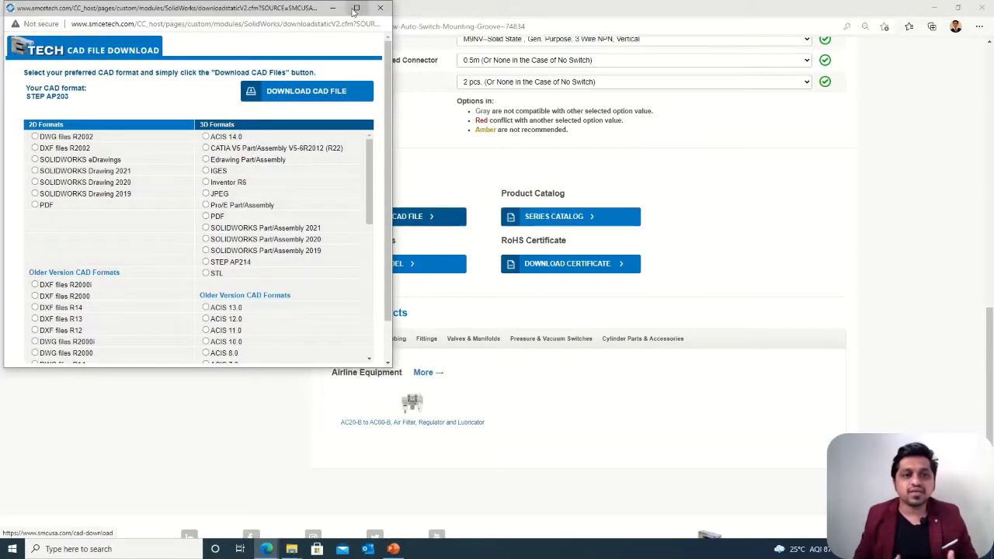
pyautogui.click(355, 8)
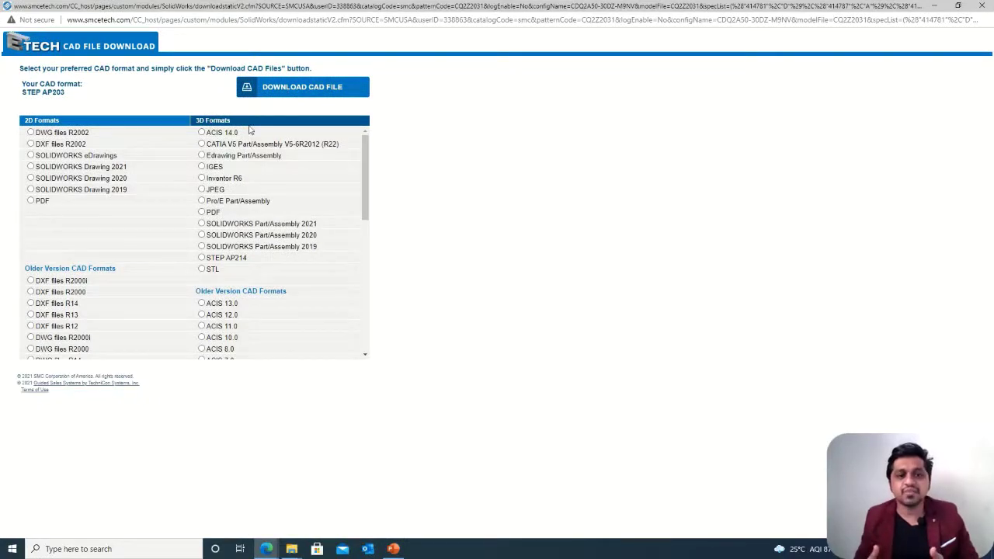
# Step: Start downloading the cylinder's CAD file in the STEP AP203 3D format and return to the product page
pyautogui.scroll(-15, 315, 218)
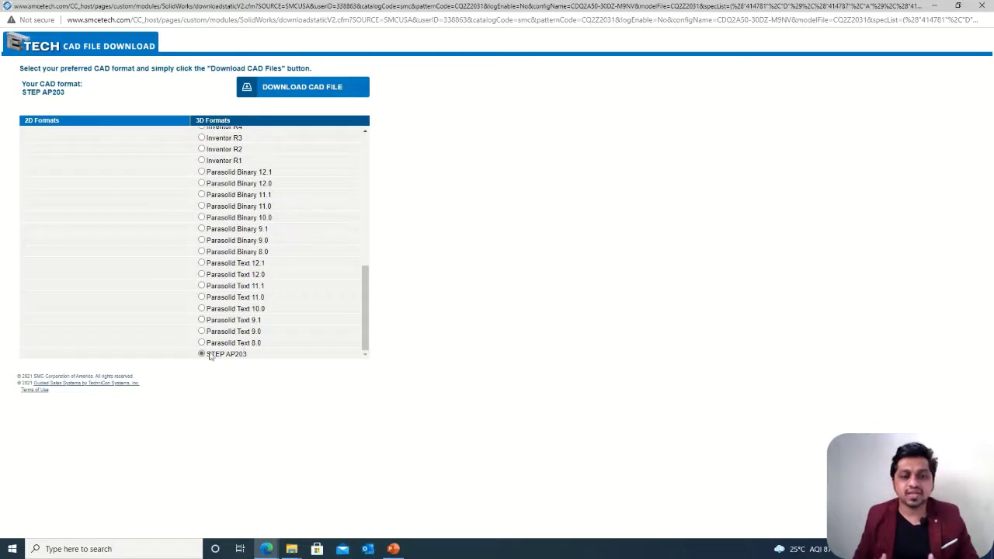
pyautogui.click(295, 92)
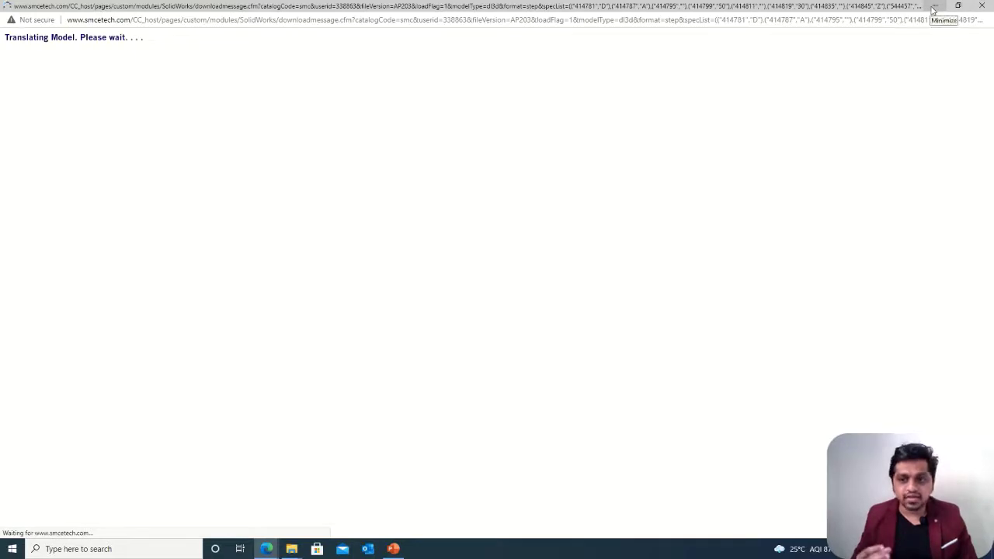
pyautogui.click(932, 8)
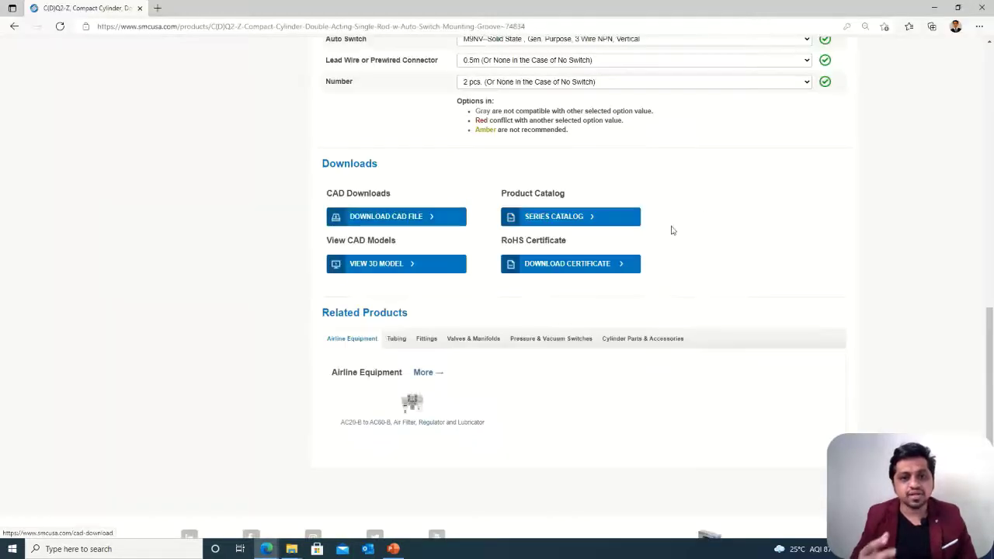
# Step: Open the CQ2 series catalog PDF from the product page and browse through its pages
pyautogui.click(534, 214)
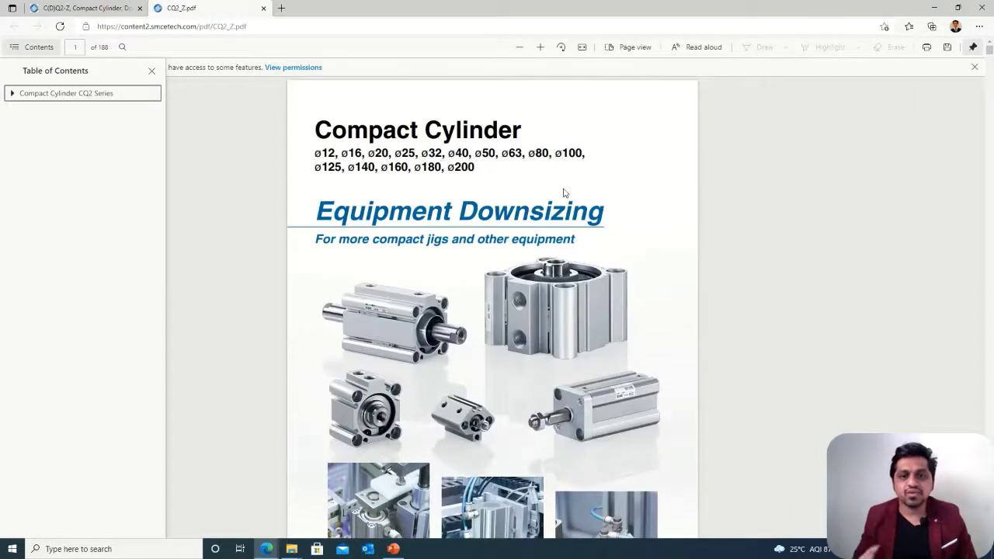
pyautogui.scroll(-2, 563, 190)
pyautogui.scroll(-12, 510, 157)
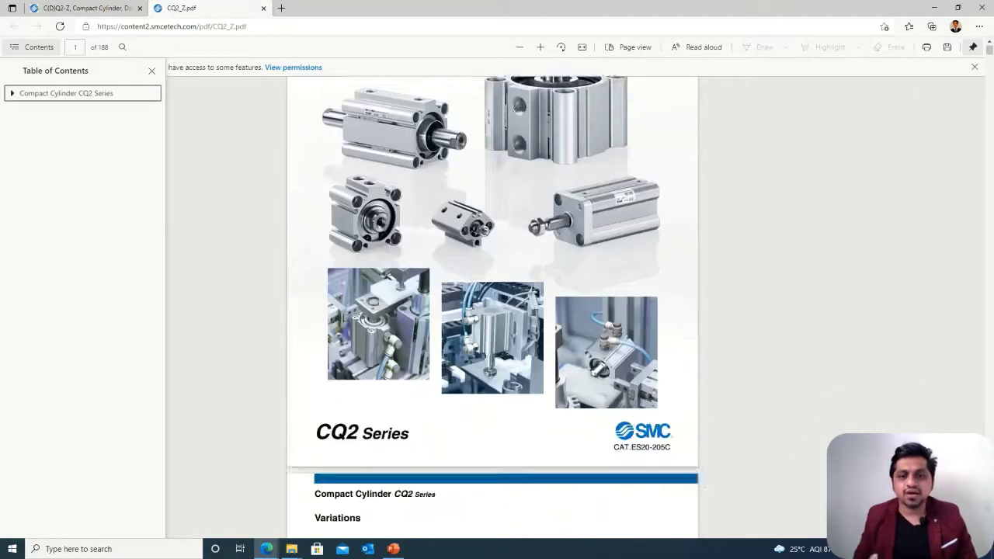
pyautogui.scroll(-15, 490, 162)
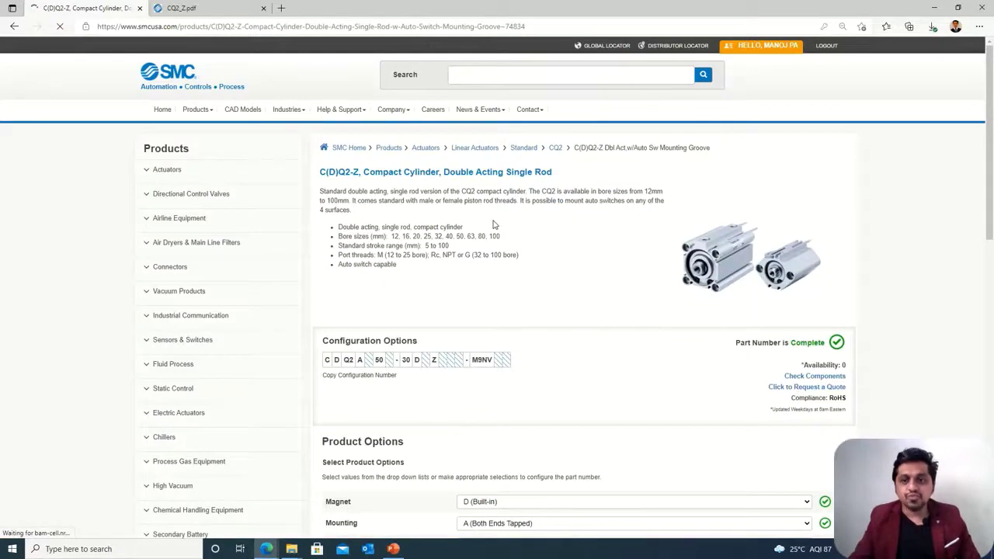
# Step: Go back to the SMC home page and return to the CQ2 compact cylinder's product page
pyautogui.hotkey('alt', 'Left')
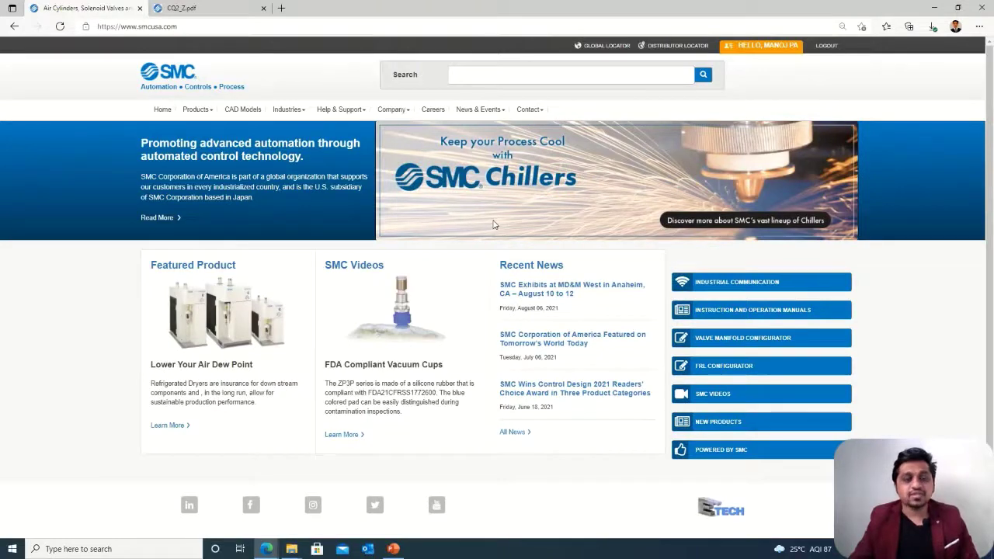
pyautogui.hotkey('alt', 'Right')
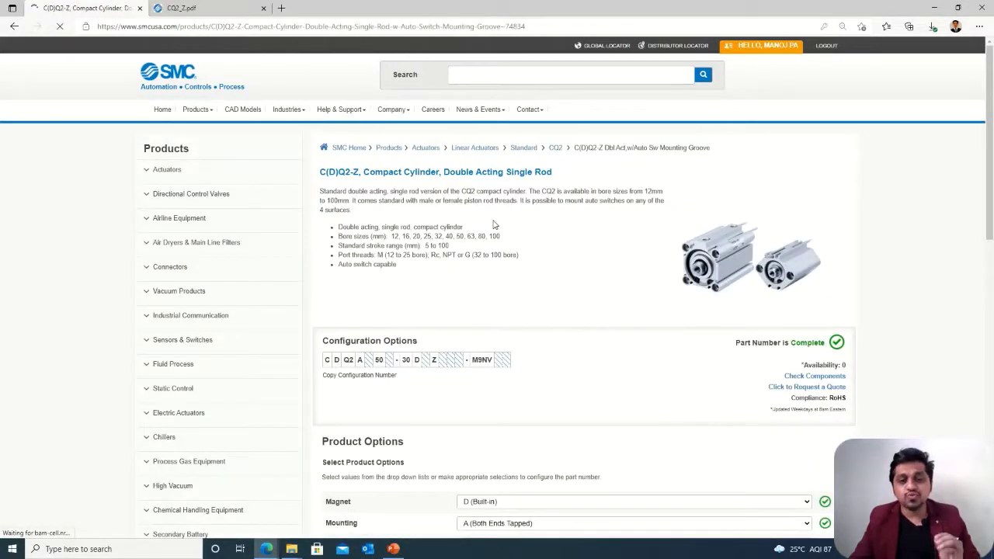